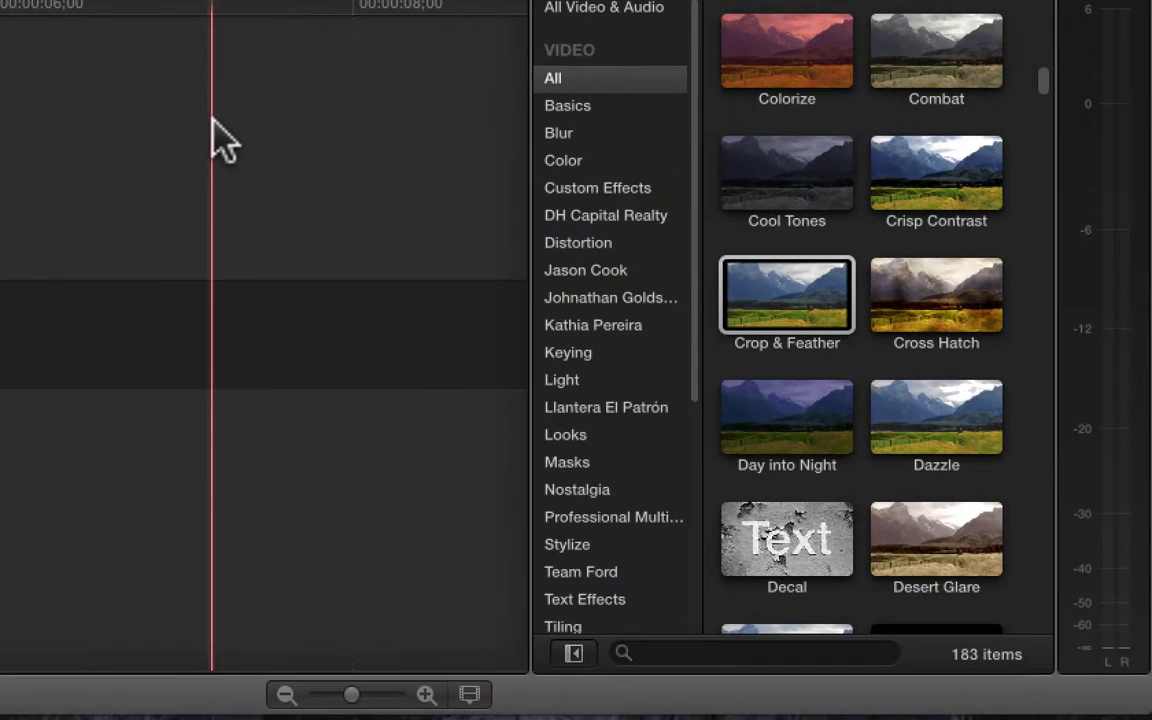
Select the Crop & Feather controls and leave the crop type on Trim.
{"action": "left_click", "coordinate": [771, 287]}
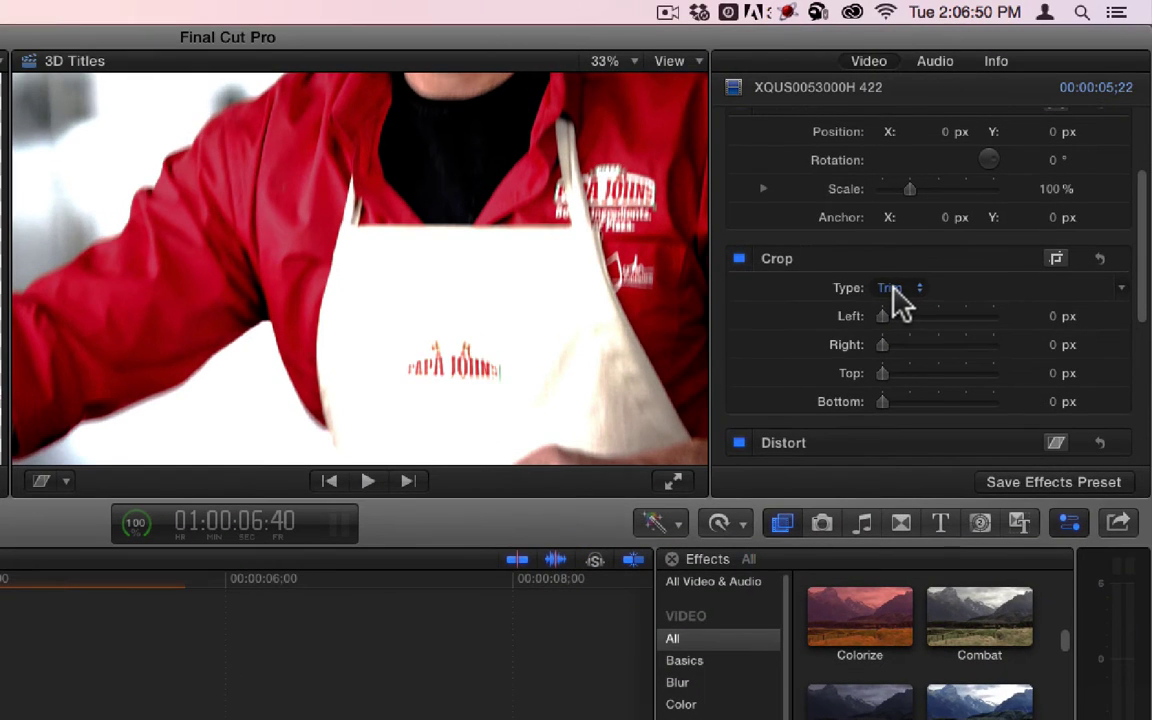
{"action": "left_click", "coordinate": [990, 181]}
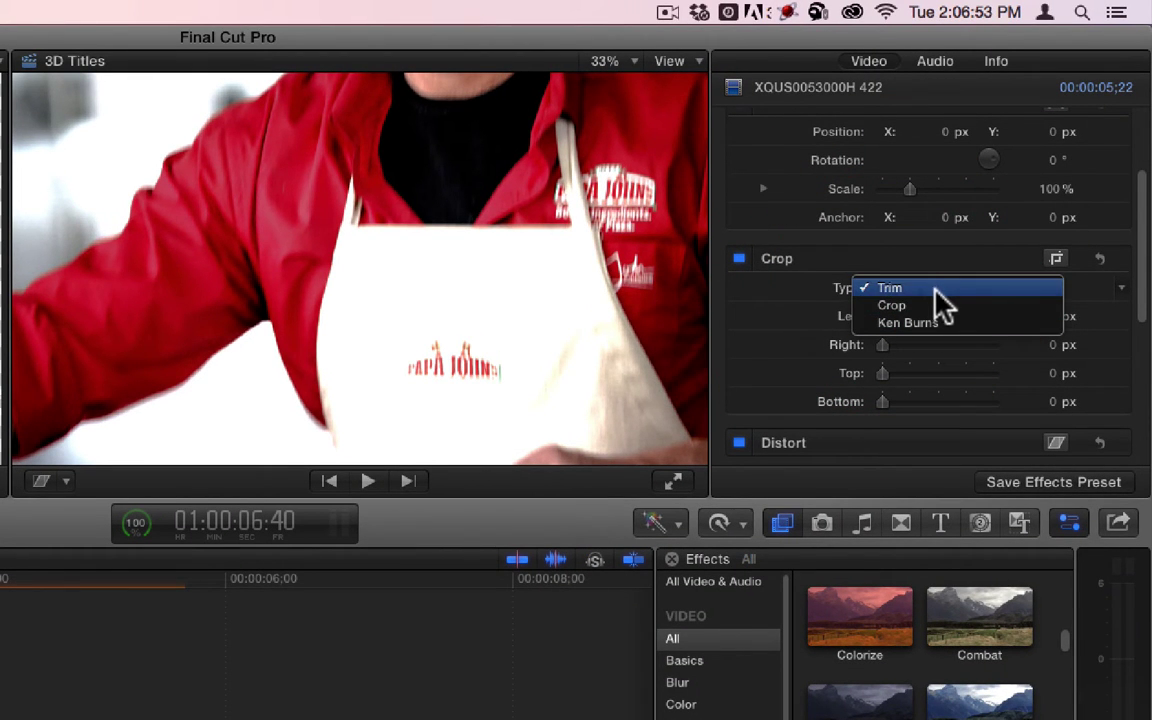
{"action": "left_click", "coordinate": [775, 355]}
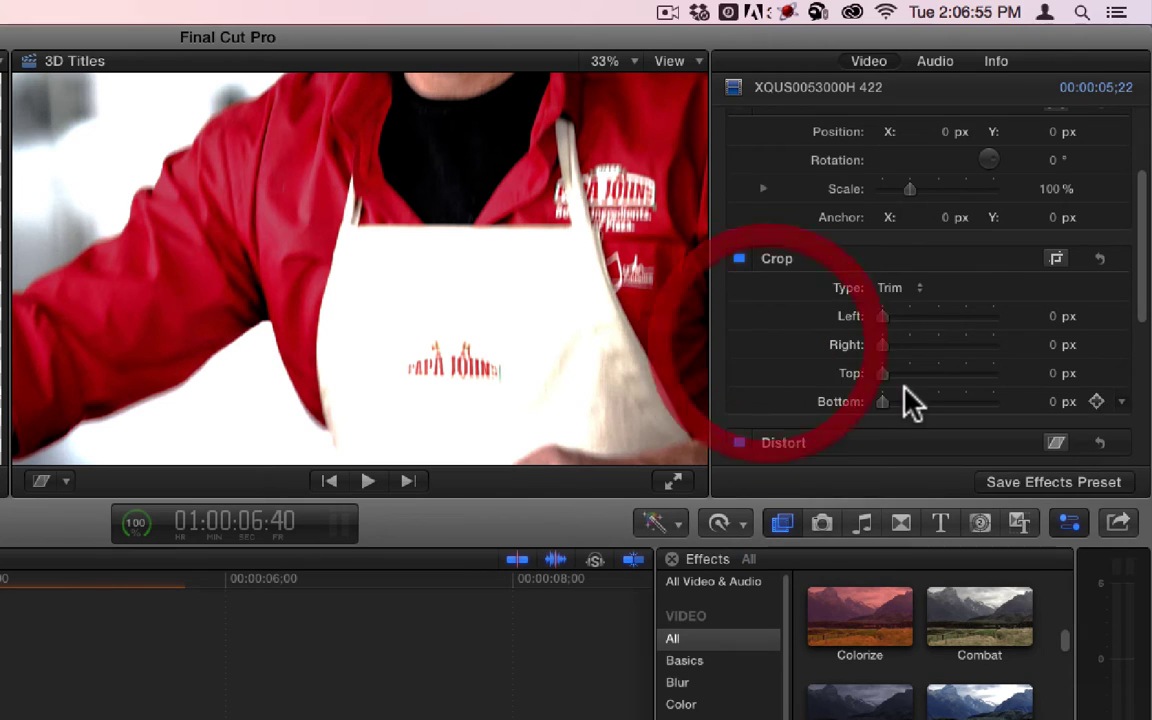
Switch the crop type to Crop, test edge crops, then undo them back to 0 px.
{"action": "left_click", "coordinate": [900, 290]}
{"action": "left_click", "coordinate": [905, 305]}
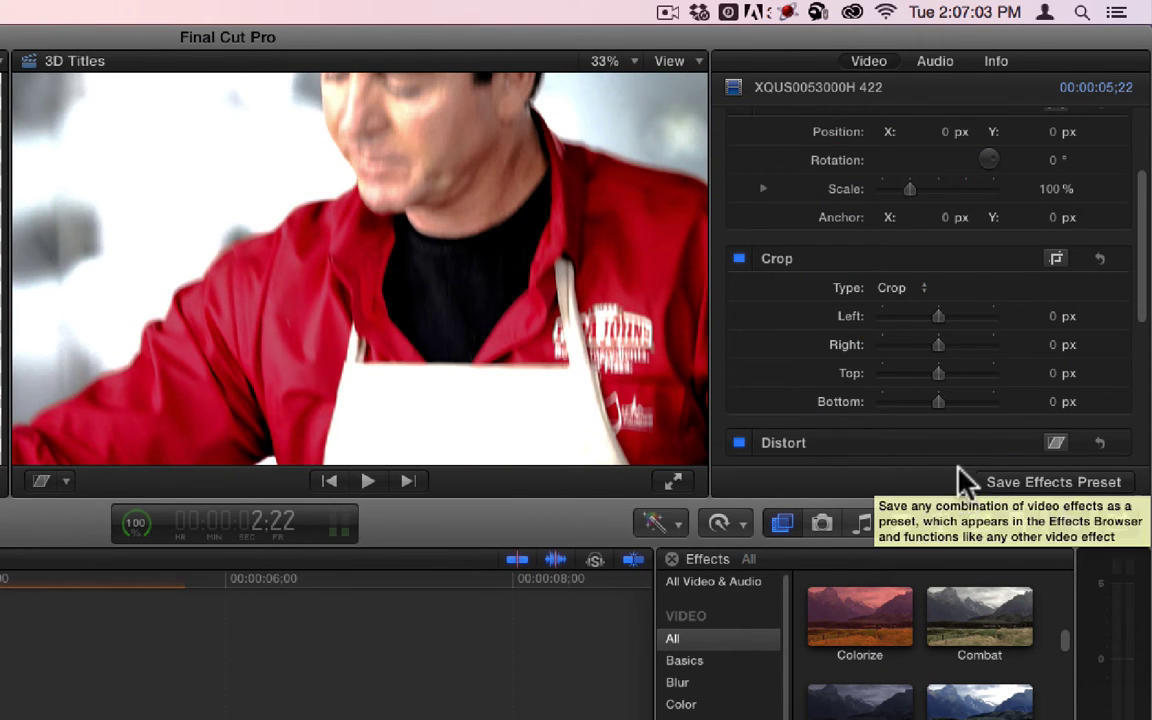
{"action": "left_click_drag", "start_coordinate": [936, 316], "coordinate": [941, 416]}
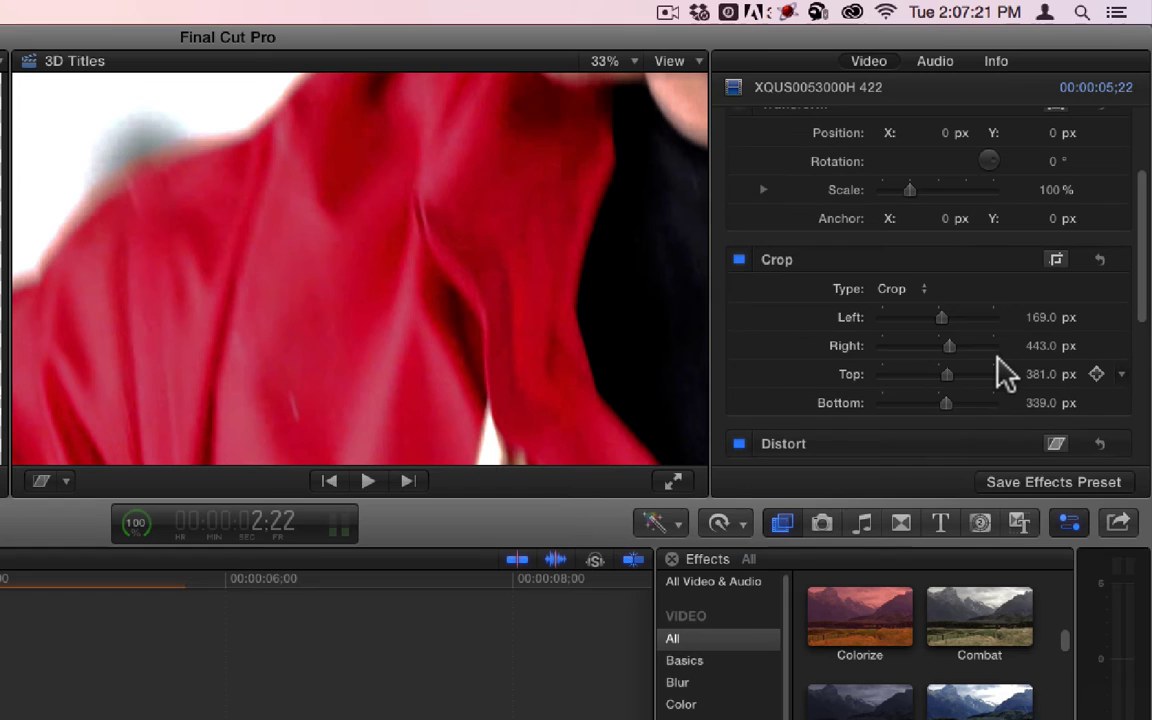
{"action": "key", "text": "super+z"}
{"action": "key", "text": "super+z"}
{"action": "key", "text": "super+z"}
{"action": "key", "text": "super+z"}
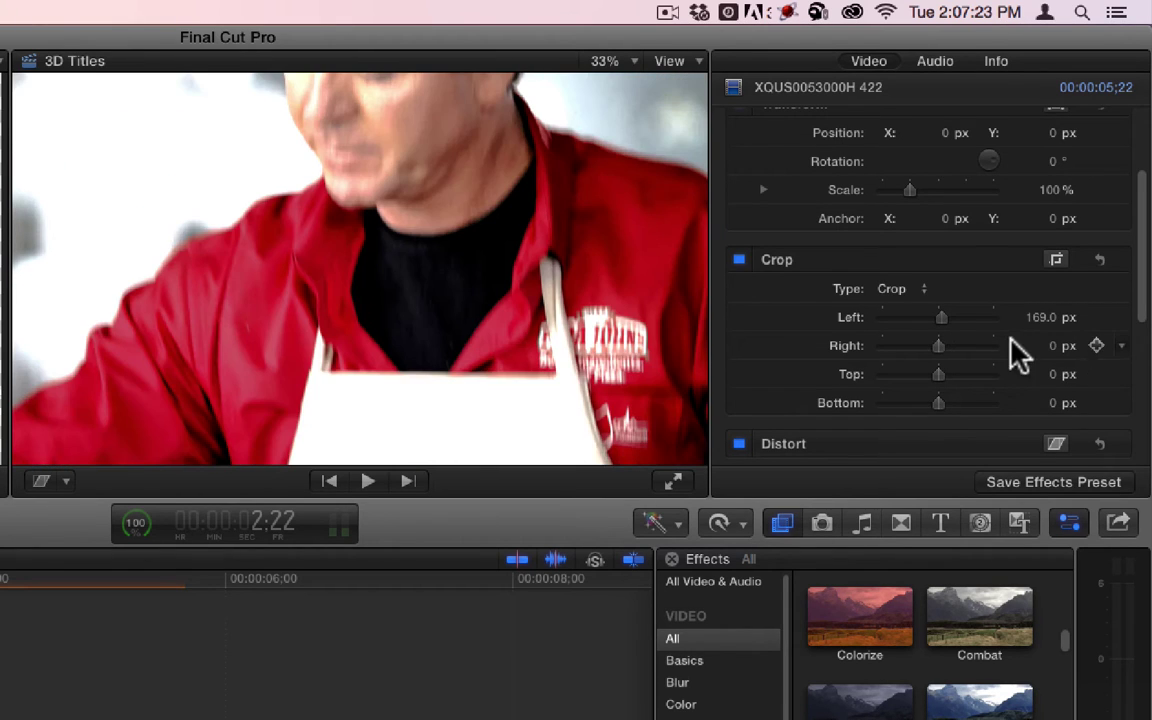
{"action": "key", "text": "super+z"}
{"action": "left_click", "coordinate": [898, 286]}
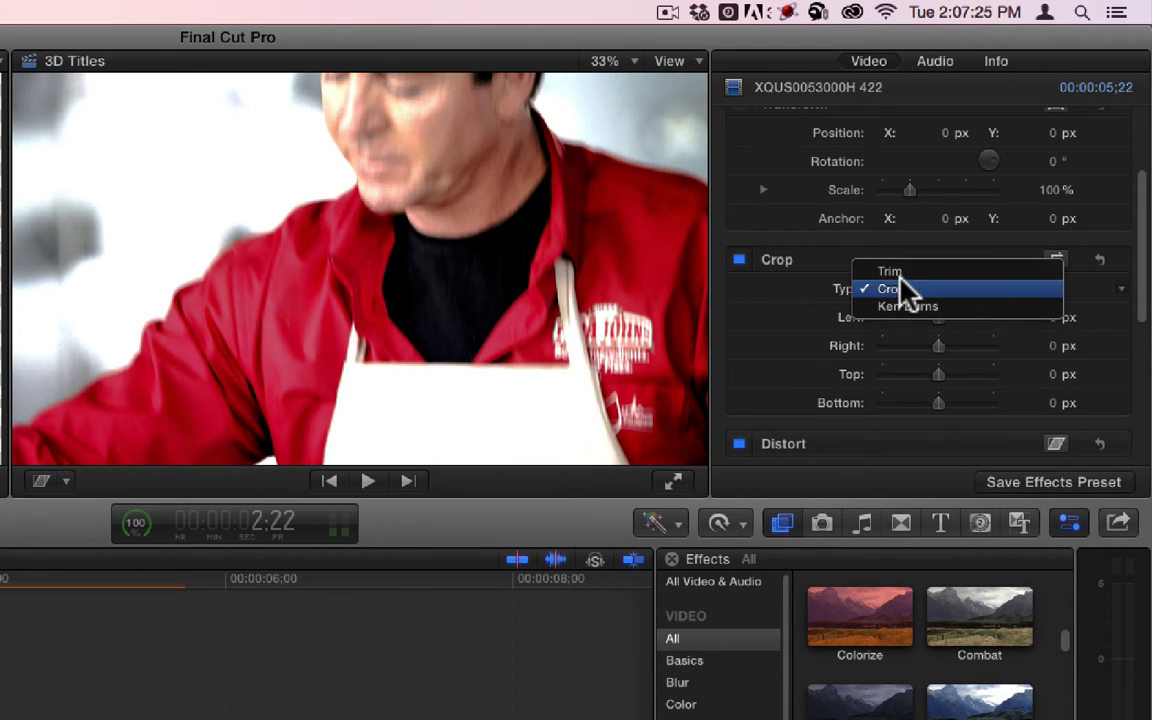
Return the crop type to Trim, test trimming the sides, and undo back to 0 px.
{"action": "left_click", "coordinate": [902, 271]}
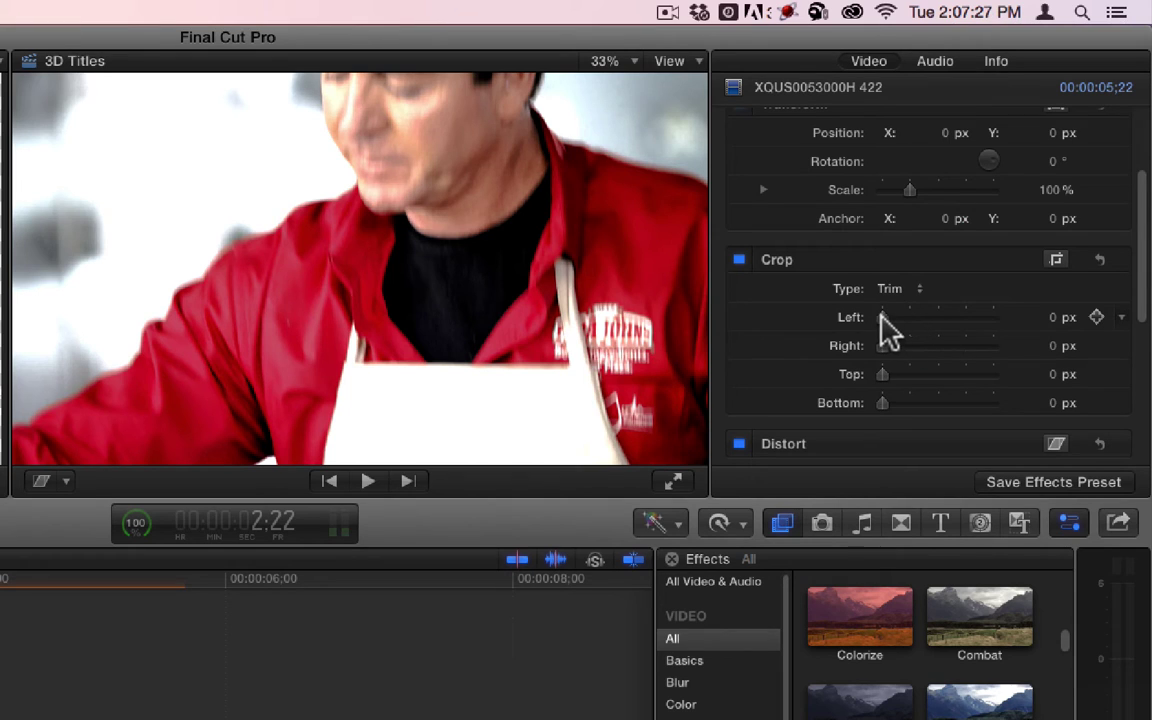
{"action": "left_click_drag", "start_coordinate": [881, 316], "coordinate": [905, 410]}
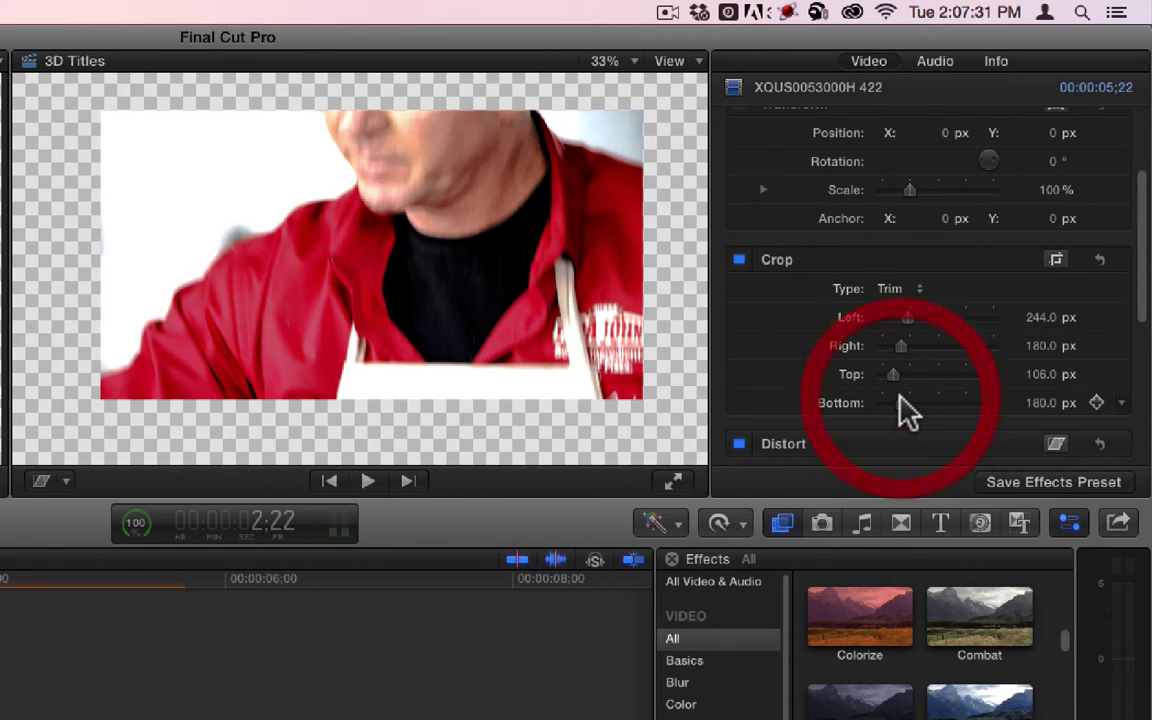
{"action": "key", "text": "super+z"}
{"action": "key", "text": "super+z"}
{"action": "key", "text": "super+z"}
{"action": "key", "text": "super+z"}
Try the Ken Burns crop type and preview the clip, scrubbing to the pizza shot.
{"action": "left_click", "coordinate": [893, 290]}
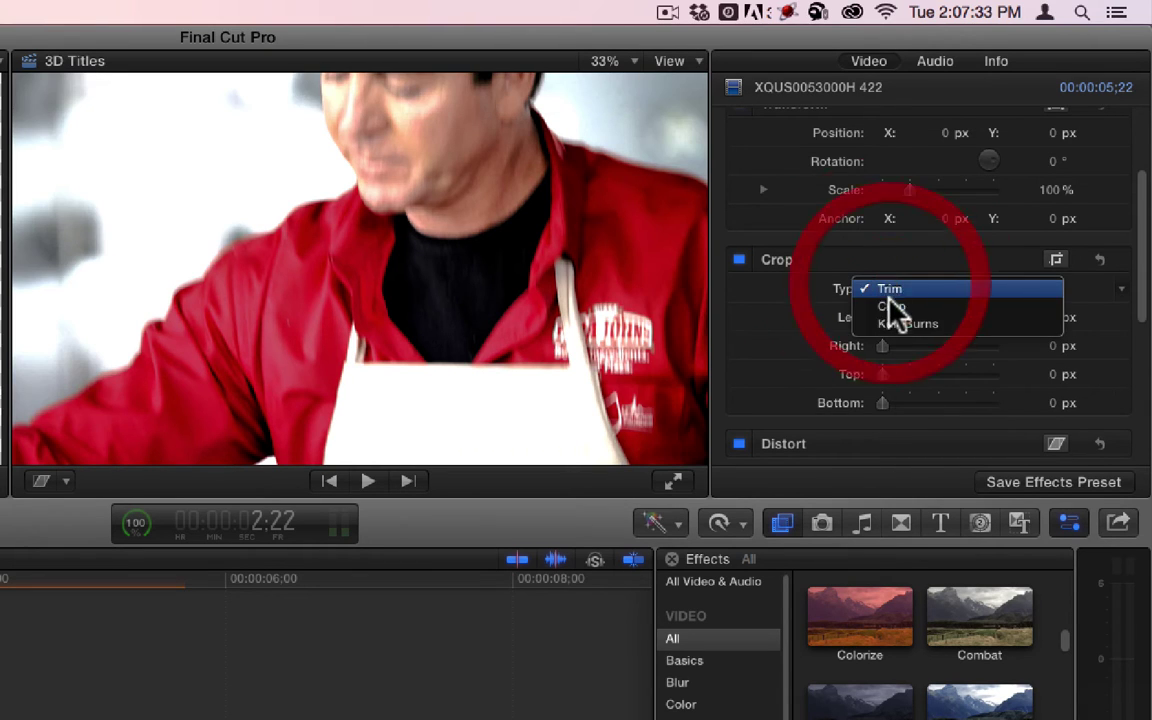
{"action": "left_click", "coordinate": [900, 325]}
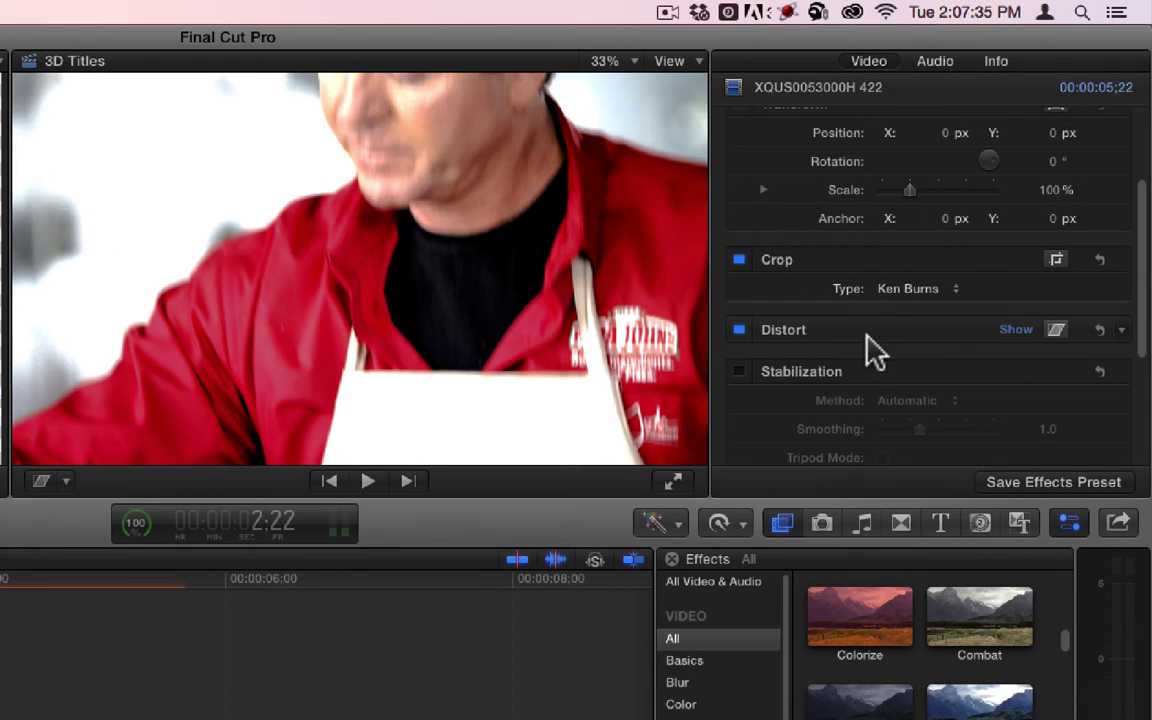
{"action": "key", "text": "space"}
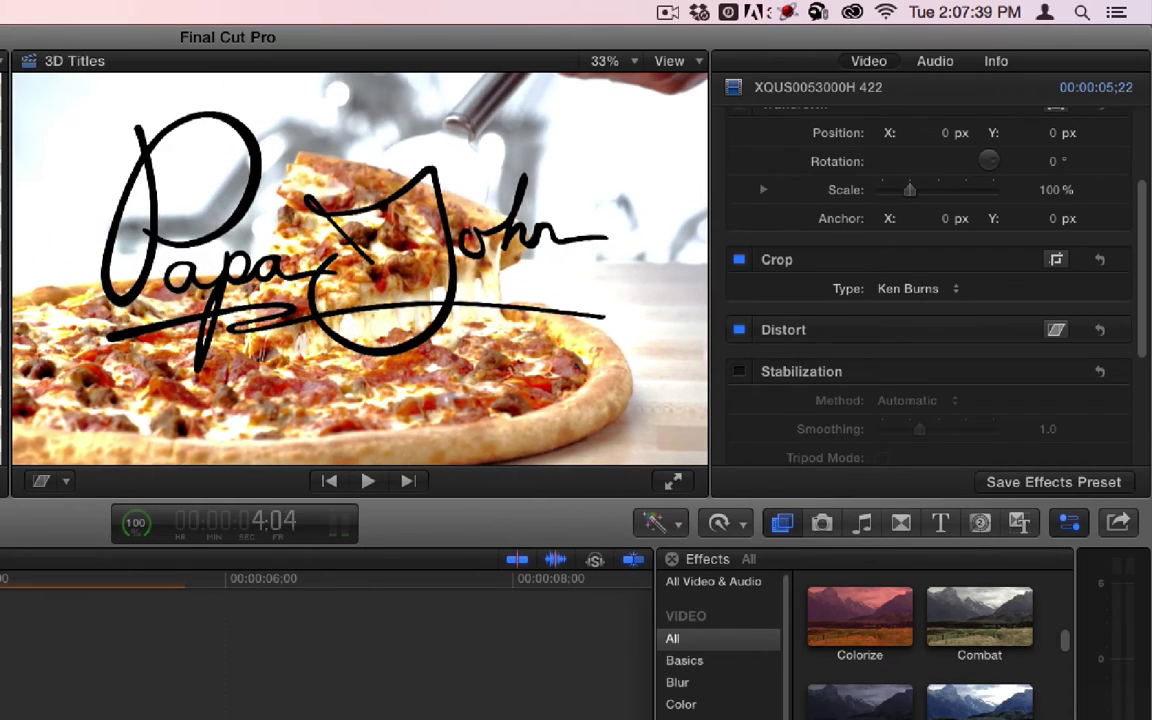
{"action": "mouse_move", "coordinate": [36, 587]}
{"action": "left_mouse_down"}
{"action": "mouse_move", "coordinate": [123, 587]}
{"action": "mouse_move", "coordinate": [108, 596]}
{"action": "mouse_move", "coordinate": [152, 604]}
{"action": "mouse_move", "coordinate": [36, 608]}
{"action": "mouse_move", "coordinate": [108, 617]}
{"action": "mouse_move", "coordinate": [0, 612]}
{"action": "left_mouse_up"}
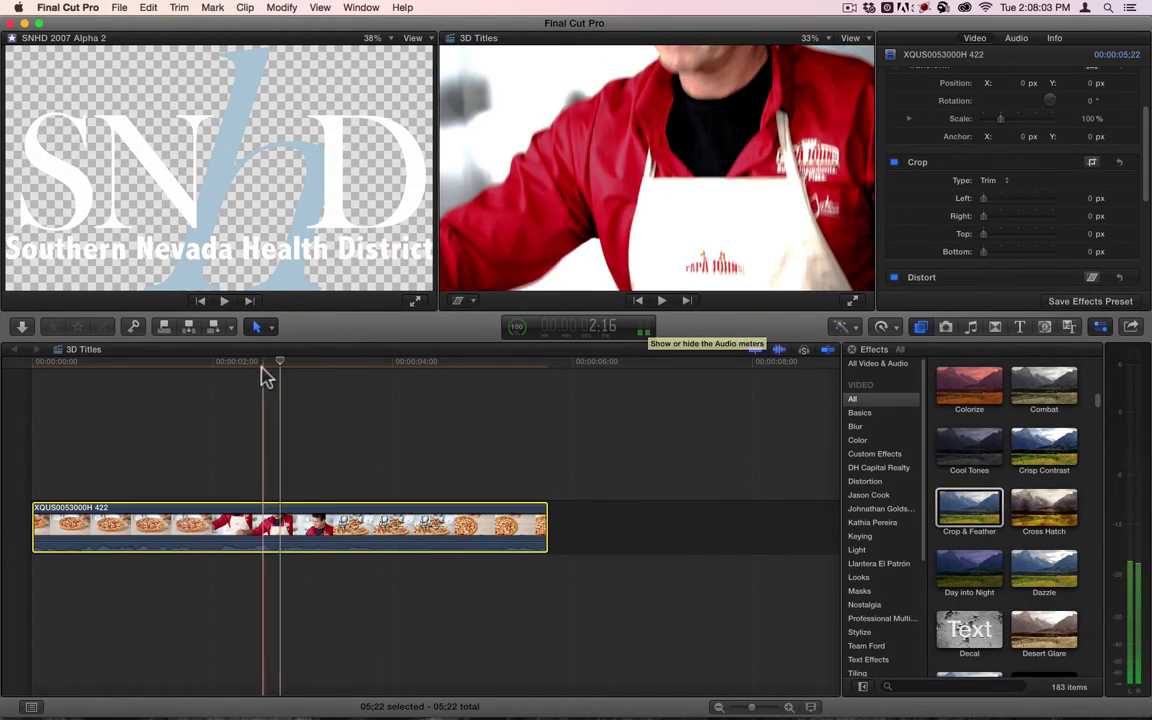
Apply Crop & Feather to the clip and delete the Crisp Contrast effect.
{"action": "left_click", "coordinate": [286, 368]}
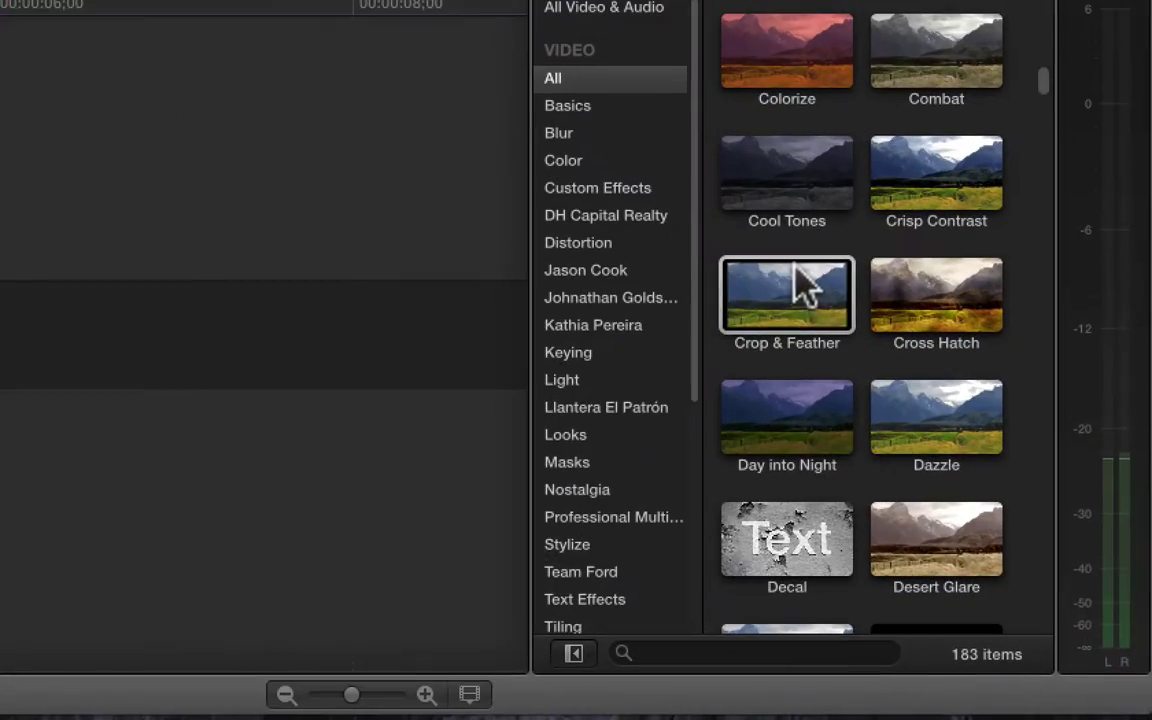
{"action": "left_click_drag", "start_coordinate": [921, 437], "coordinate": [342, 492]}
{"action": "left_click_drag", "start_coordinate": [790, 455], "coordinate": [597, 424]}
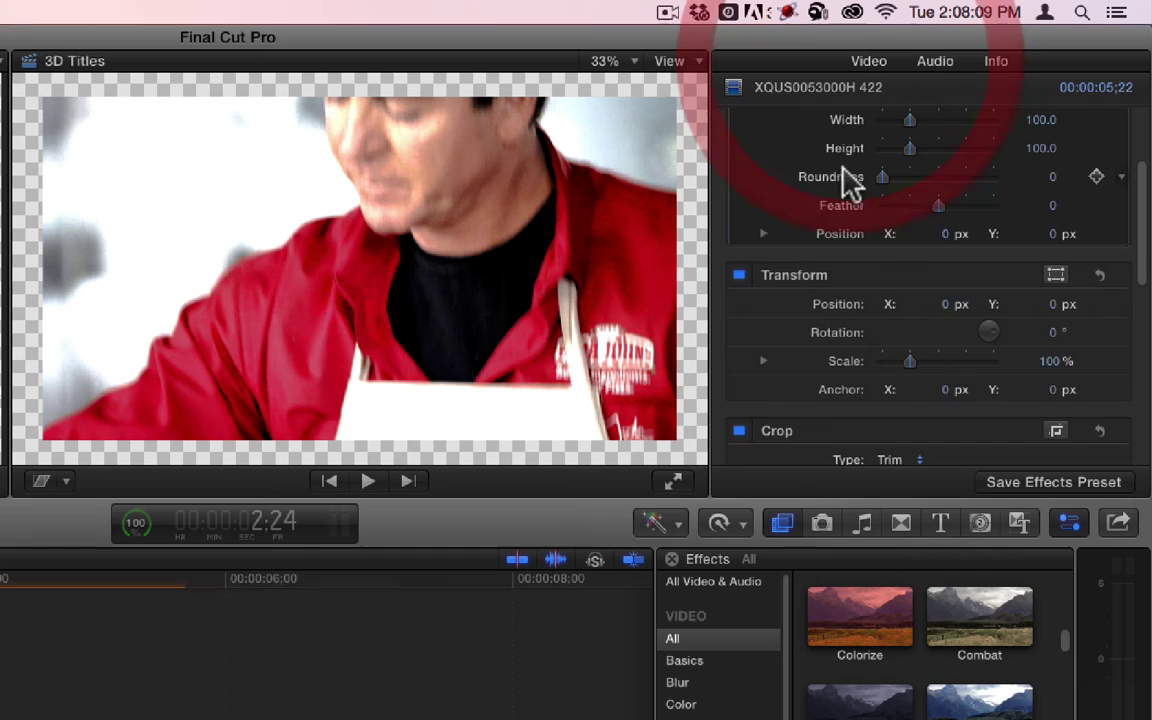
{"action": "scroll", "coordinate": [848, 180], "scroll_direction": "up", "scroll_amount": 3}
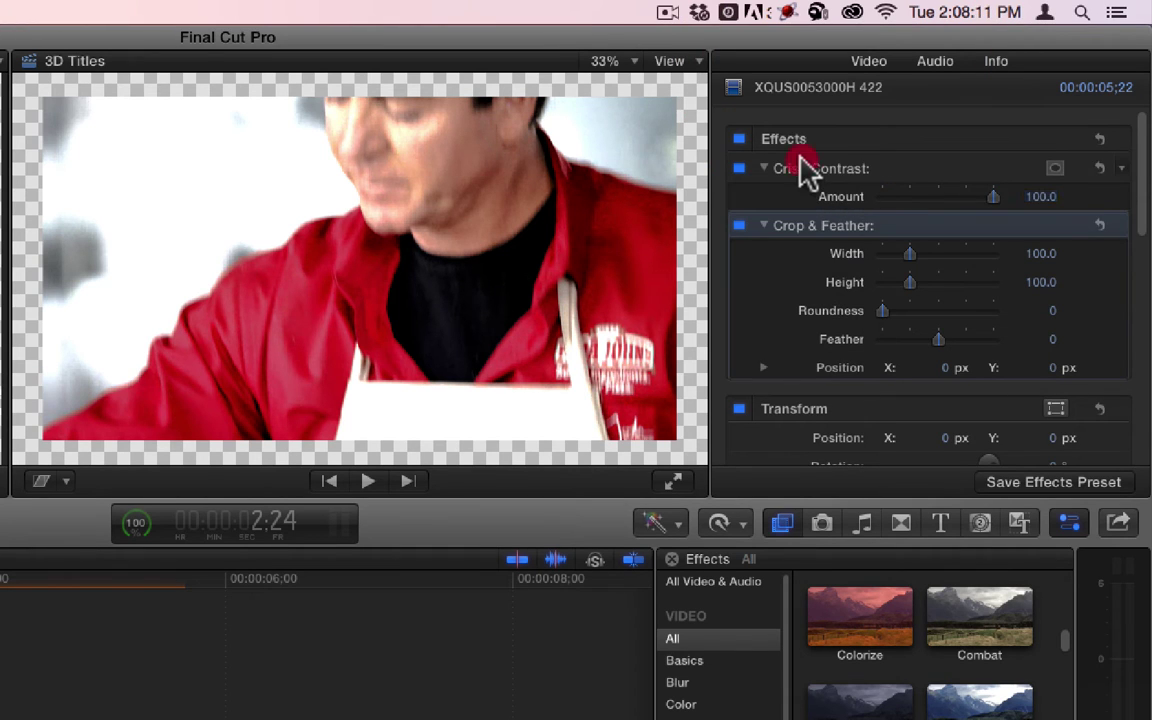
{"action": "left_click", "coordinate": [805, 170]}
{"action": "key", "text": "Delete"}
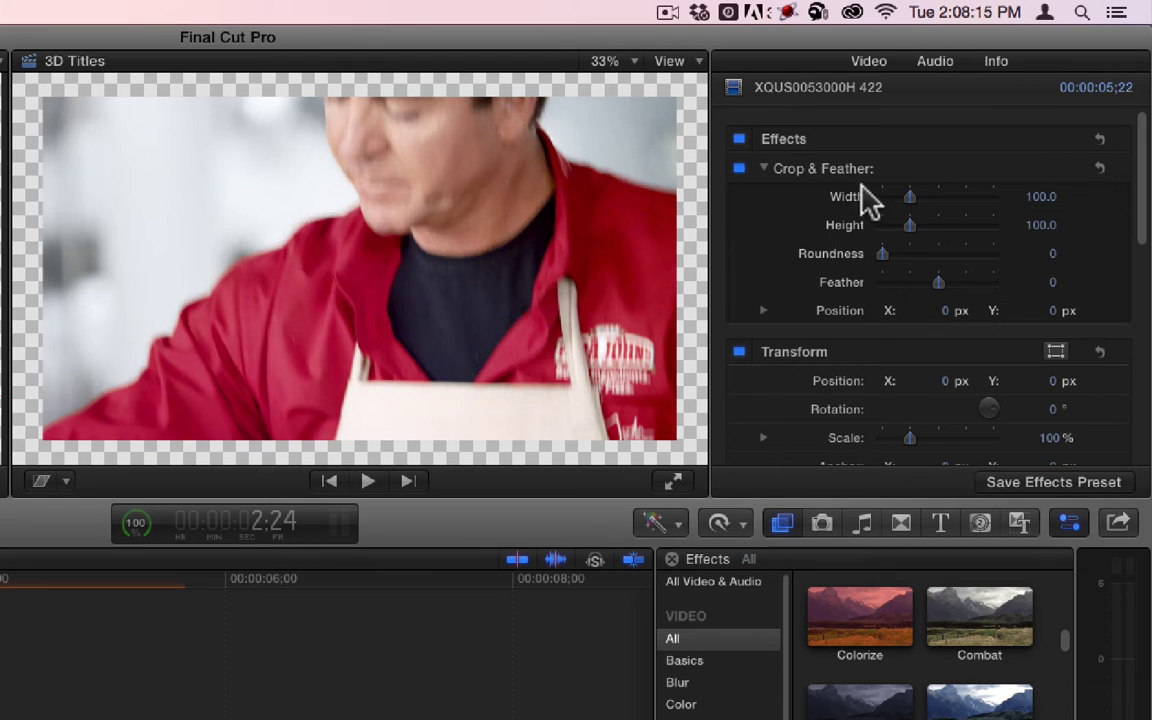
Keep the crop Width at 100 and shorten the Height to 80.21.
{"action": "left_click_drag", "start_coordinate": [907, 196], "coordinate": [918, 229]}
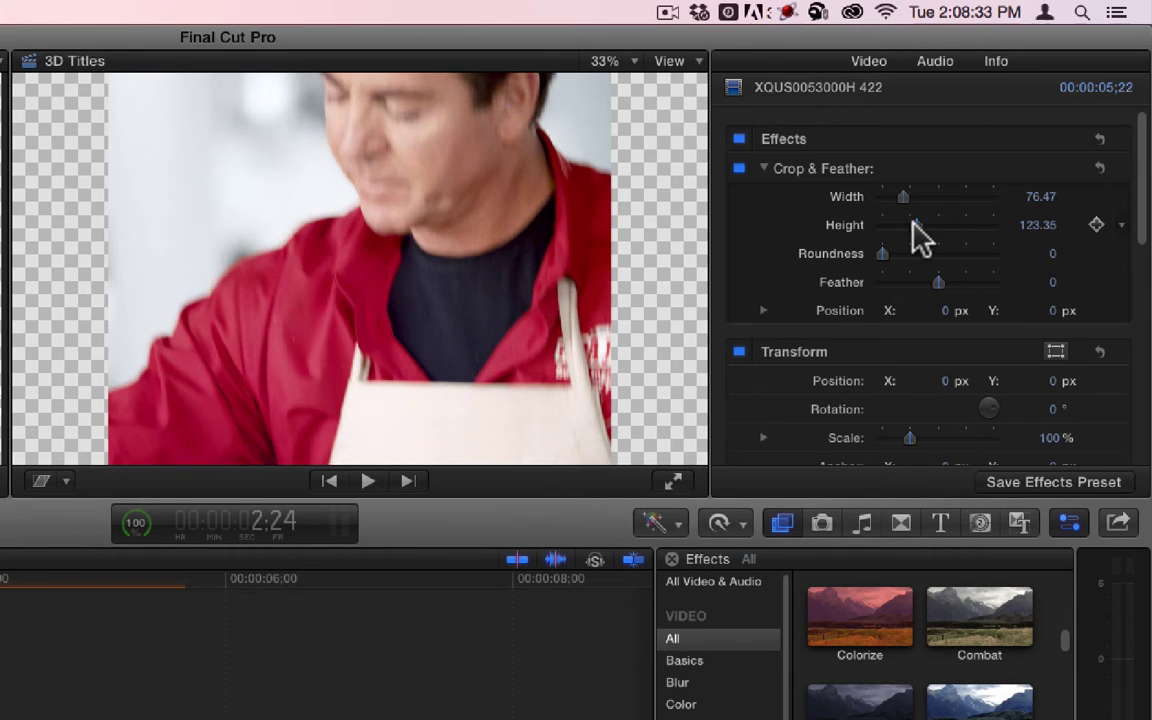
{"action": "left_click", "coordinate": [912, 196]}
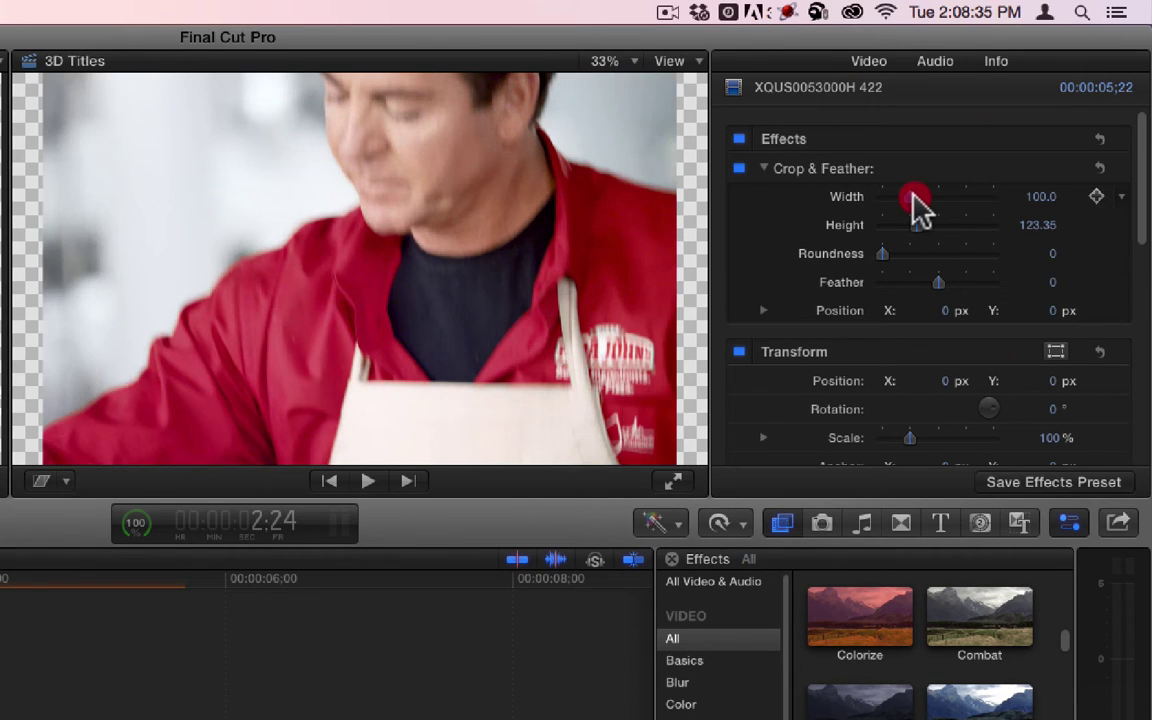
{"action": "left_click_drag", "start_coordinate": [913, 226], "coordinate": [913, 244]}
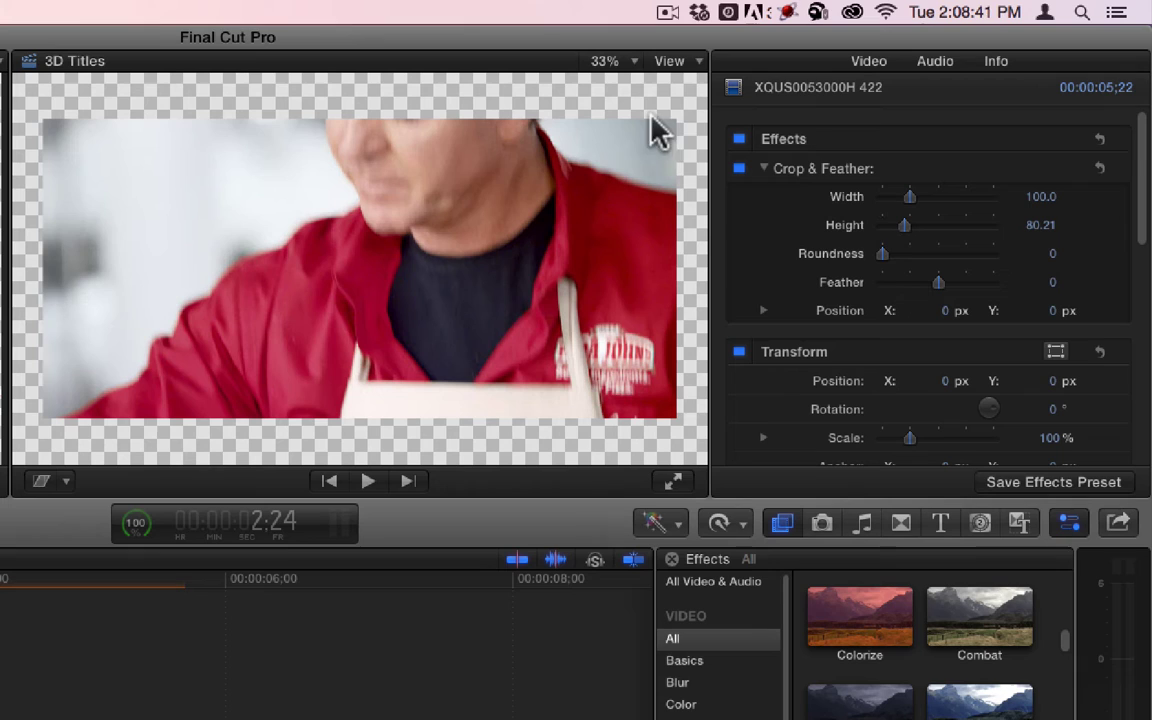
Round the cropped image's corners to 50 and feather its edges to -215.68.
{"action": "left_click_drag", "start_coordinate": [890, 255], "coordinate": [940, 265]}
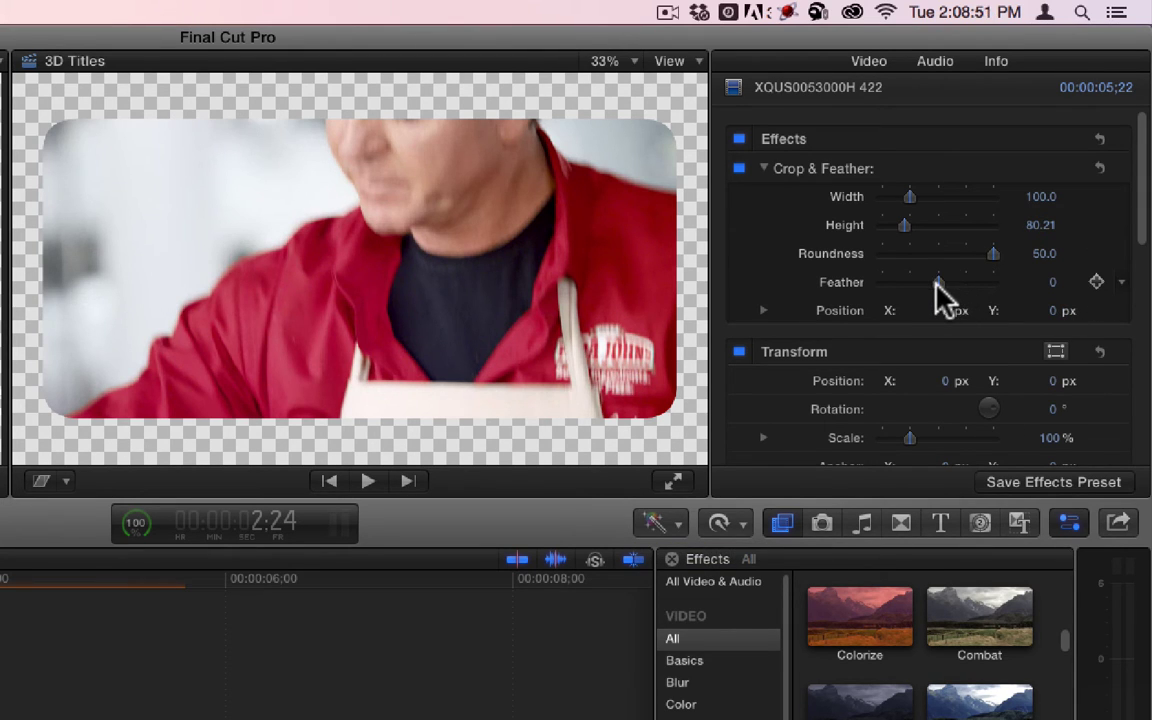
{"action": "mouse_move", "coordinate": [937, 282]}
{"action": "left_mouse_down"}
{"action": "mouse_move", "coordinate": [947, 283]}
{"action": "mouse_move", "coordinate": [917, 282]}
{"action": "left_mouse_up"}
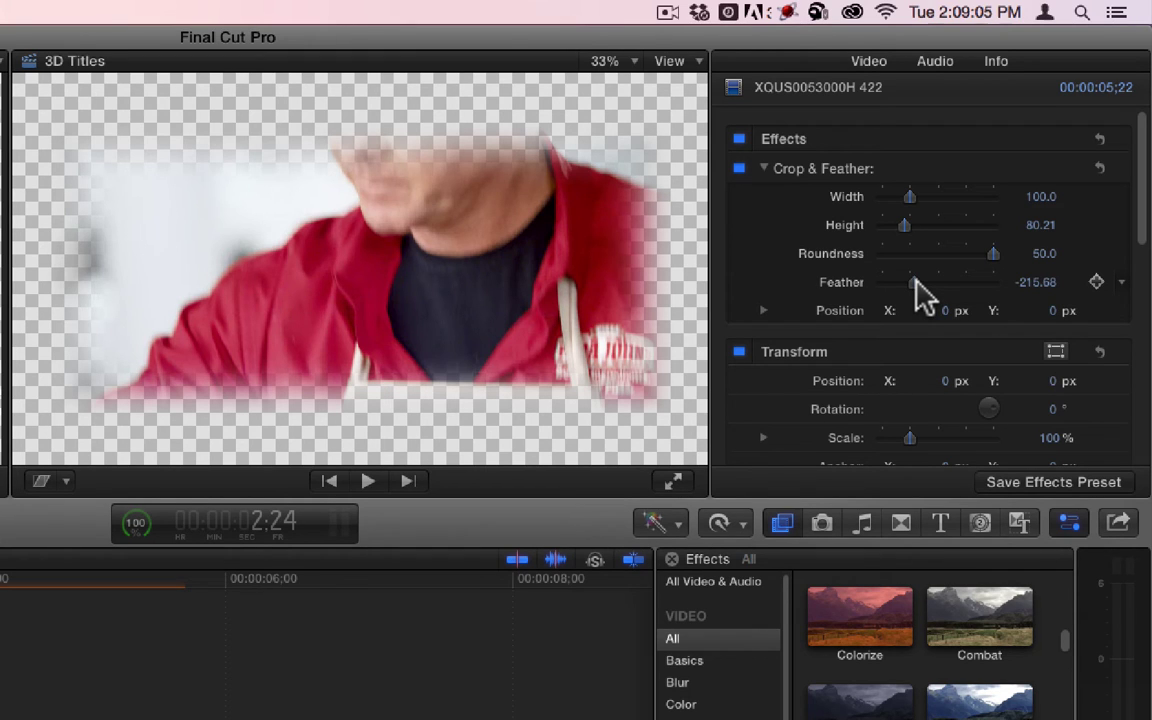
Try various Feather, Width and Height values, settling on Feather 0 and Width 78.43.
{"action": "mouse_move", "coordinate": [900, 284]}
{"action": "left_mouse_down"}
{"action": "mouse_move", "coordinate": [881, 284]}
{"action": "mouse_move", "coordinate": [910, 301]}
{"action": "mouse_move", "coordinate": [922, 288]}
{"action": "left_mouse_up"}
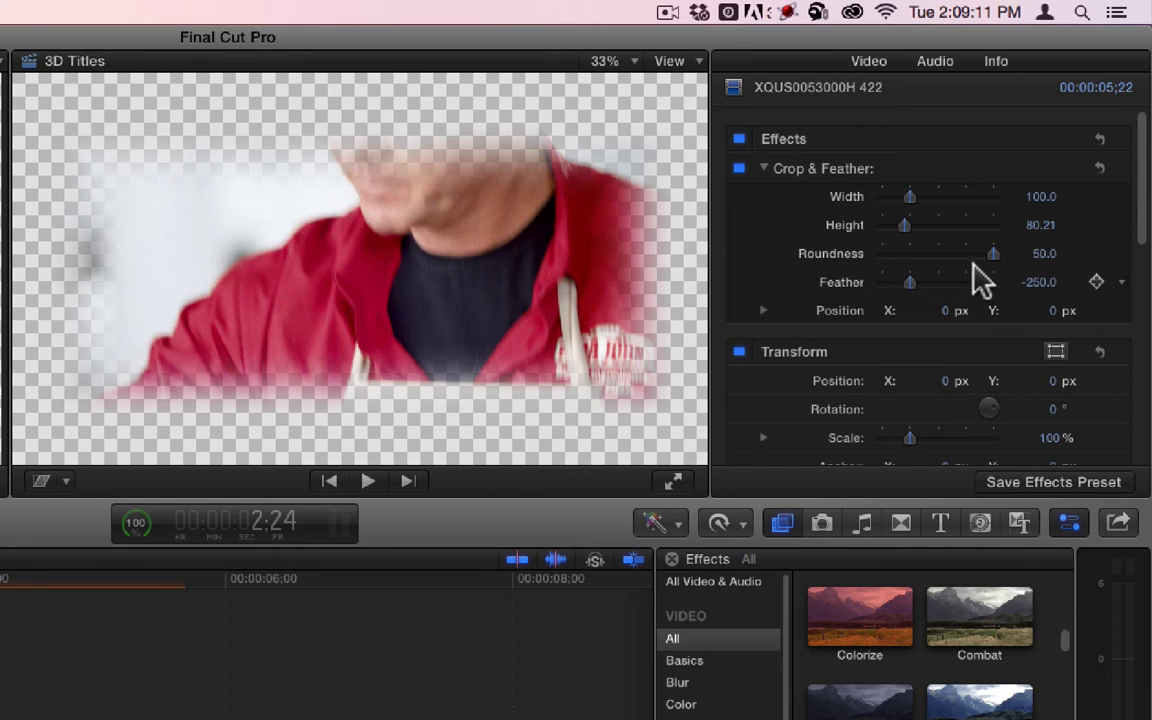
{"action": "left_click_drag", "start_coordinate": [906, 283], "coordinate": [960, 287]}
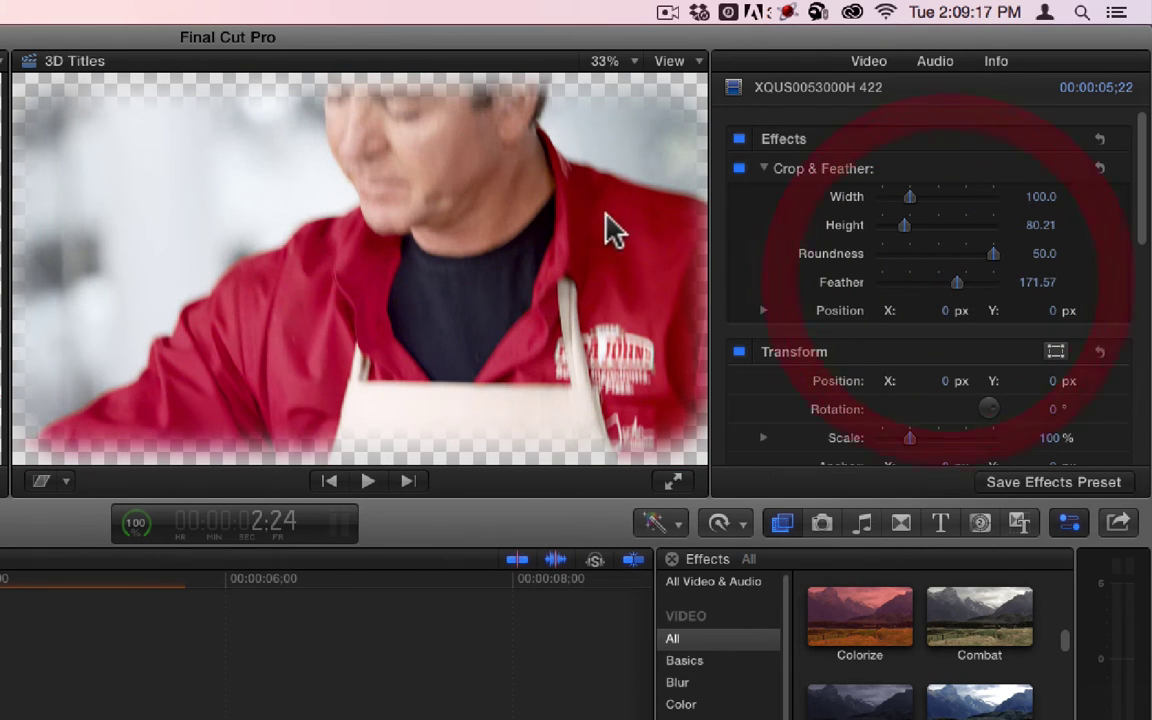
{"action": "left_click_drag", "start_coordinate": [913, 194], "coordinate": [900, 234]}
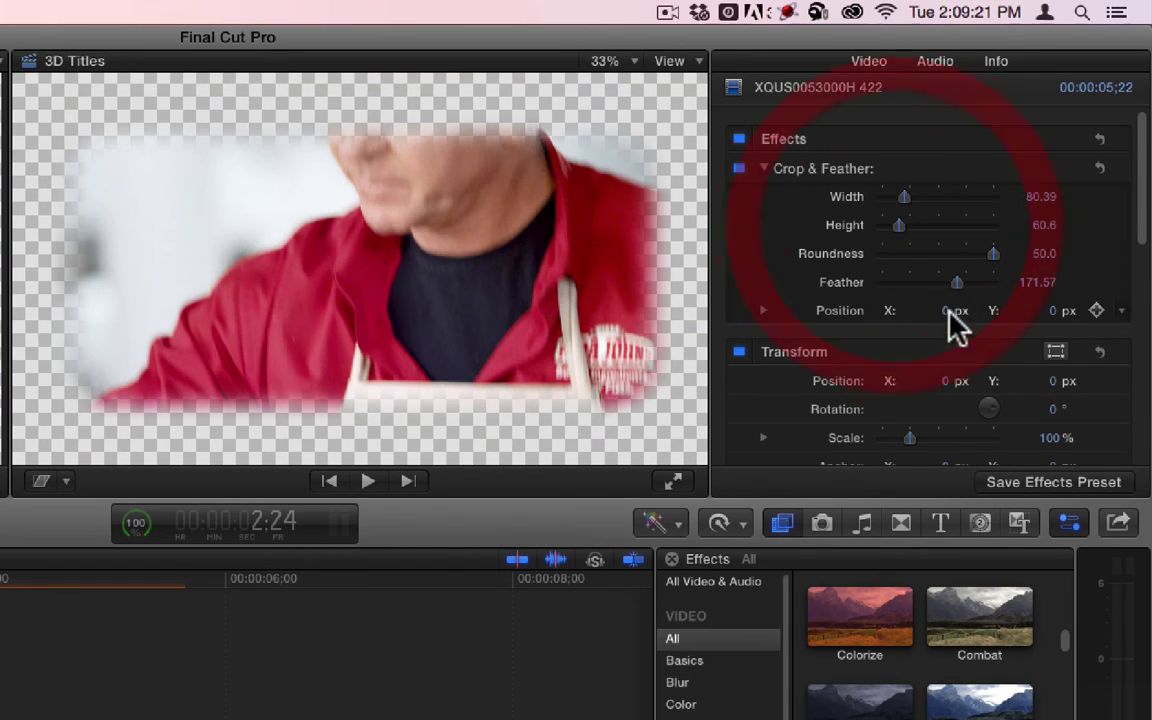
{"action": "left_click_drag", "start_coordinate": [957, 283], "coordinate": [982, 282]}
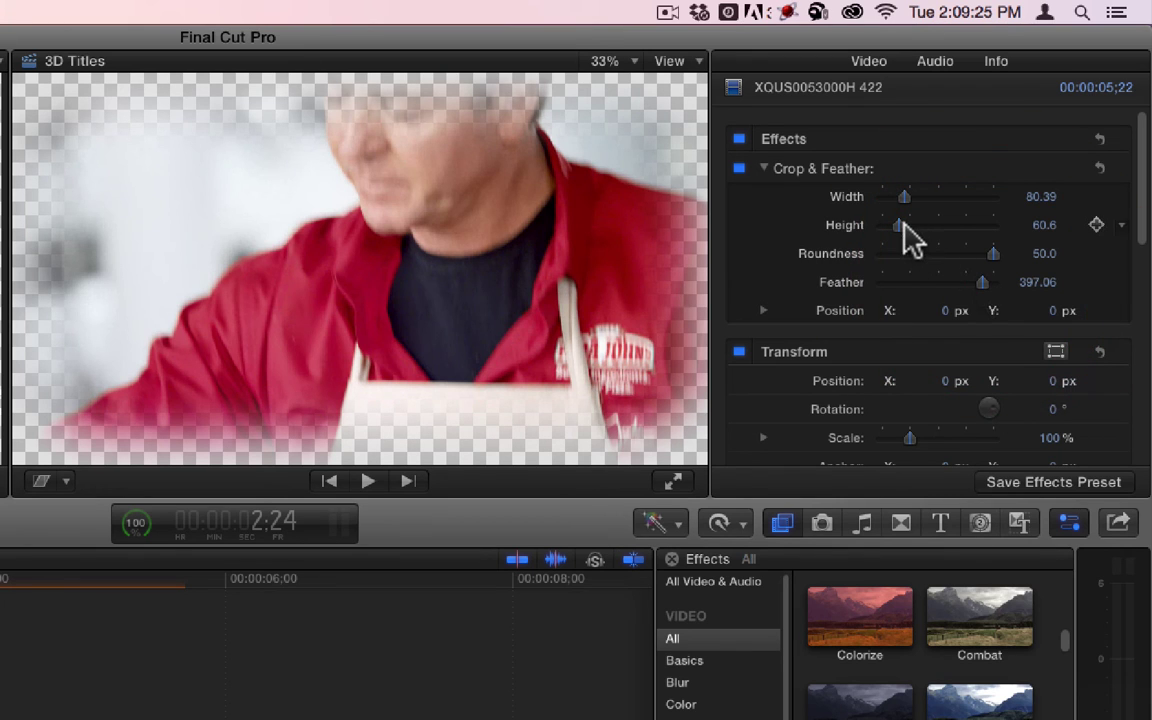
{"action": "mouse_move", "coordinate": [905, 205]}
{"action": "left_mouse_down"}
{"action": "mouse_move", "coordinate": [875, 230]}
{"action": "mouse_move", "coordinate": [887, 206]}
{"action": "mouse_move", "coordinate": [918, 200]}
{"action": "mouse_move", "coordinate": [918, 226]}
{"action": "left_mouse_up"}
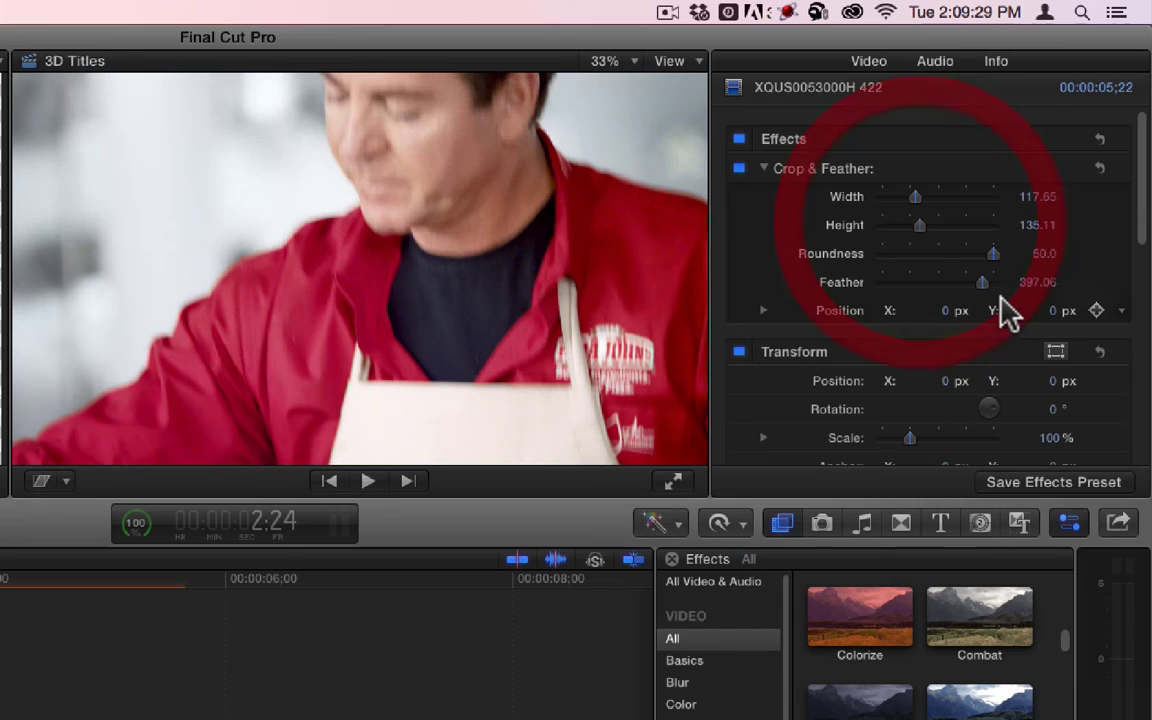
{"action": "left_click_drag", "start_coordinate": [982, 283], "coordinate": [898, 284]}
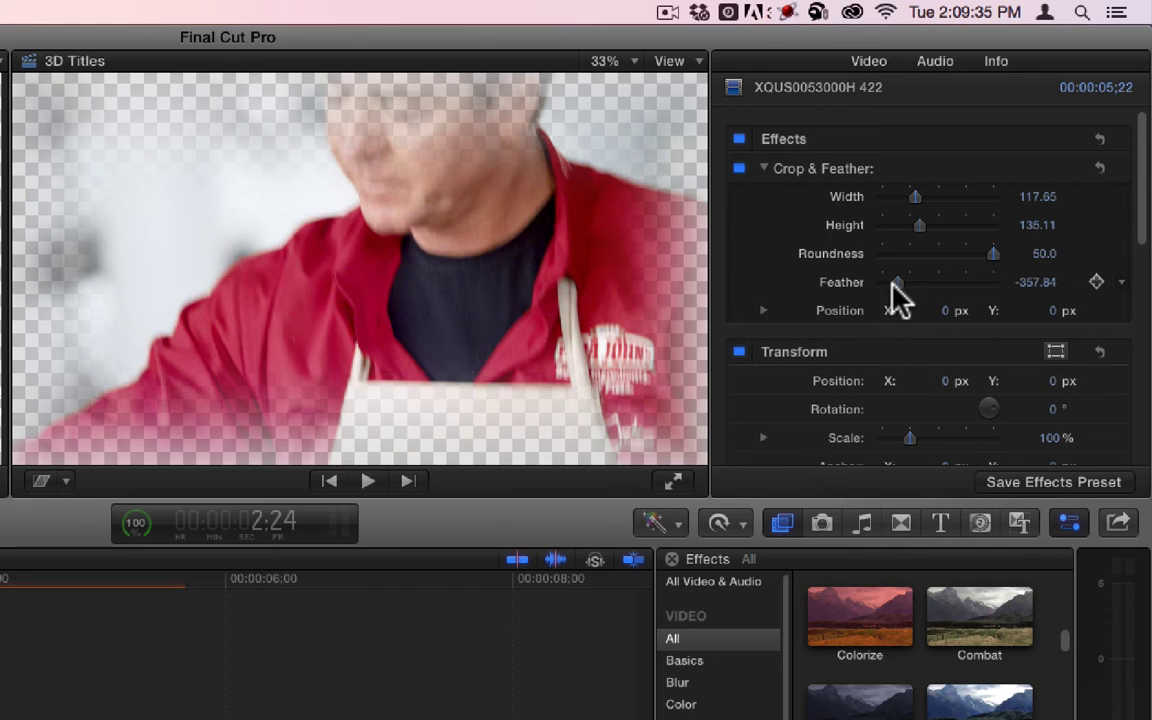
{"action": "left_click_drag", "start_coordinate": [897, 283], "coordinate": [939, 287]}
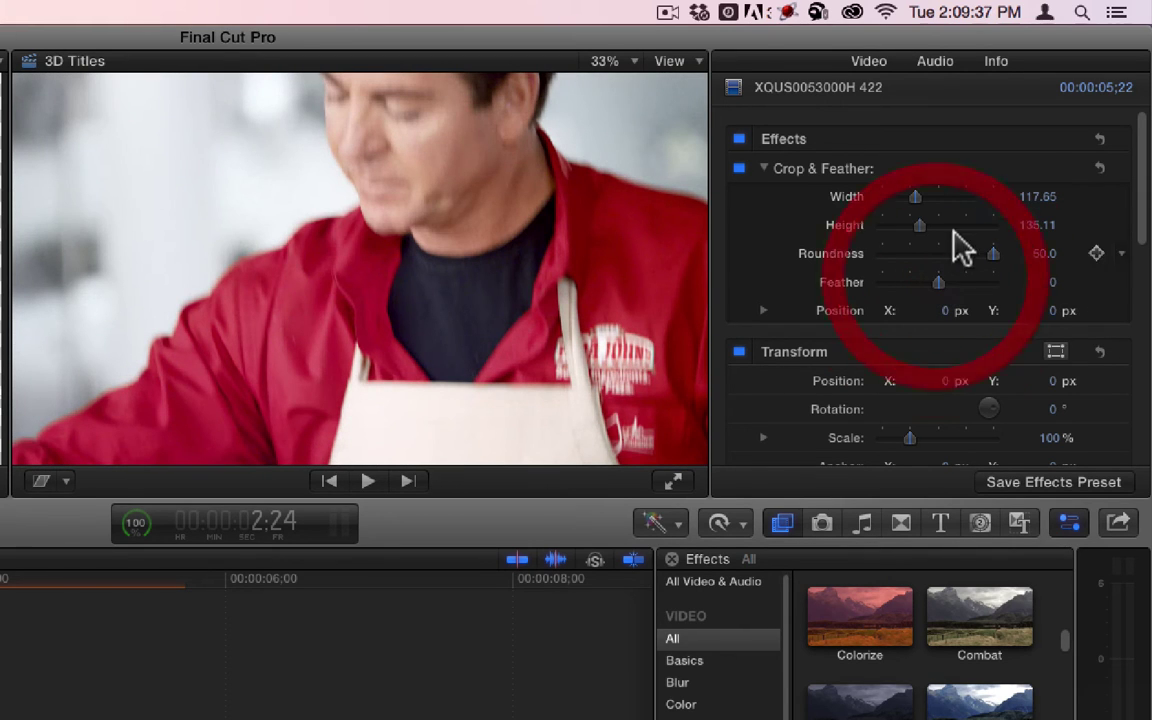
{"action": "left_click_drag", "start_coordinate": [916, 195], "coordinate": [896, 228]}
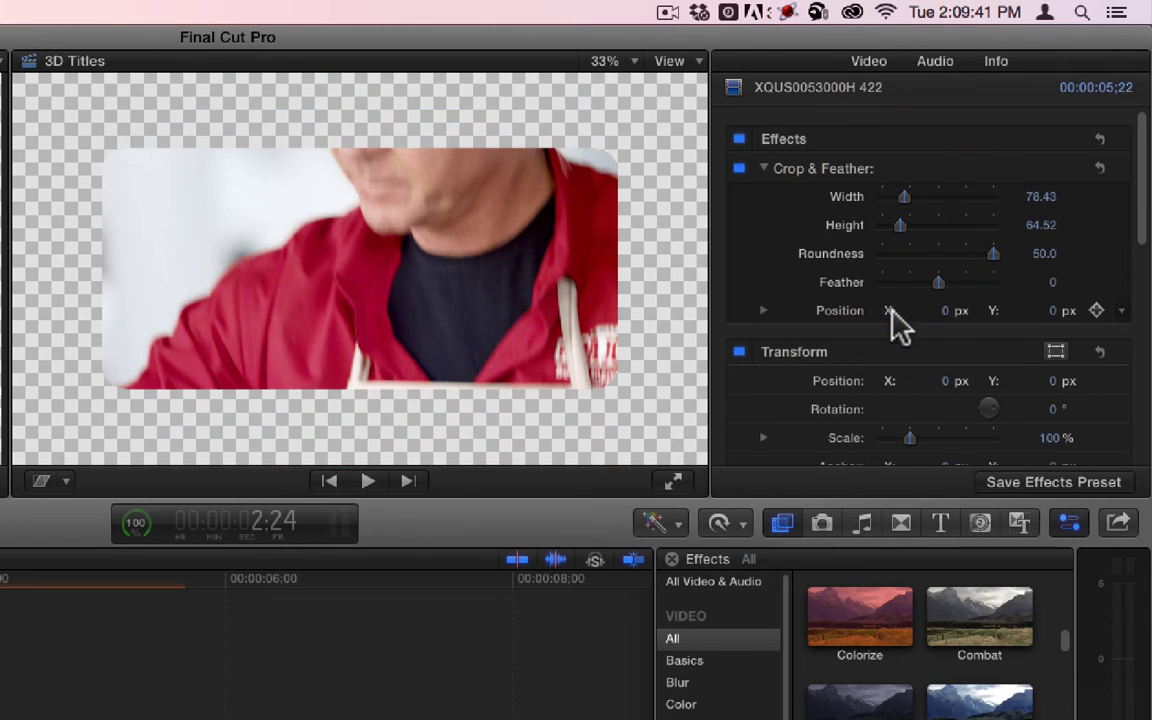
Offset the rounded crop frame to X -15.5 px and Y 16.3 px to frame the face.
{"action": "left_click", "coordinate": [522, 262]}
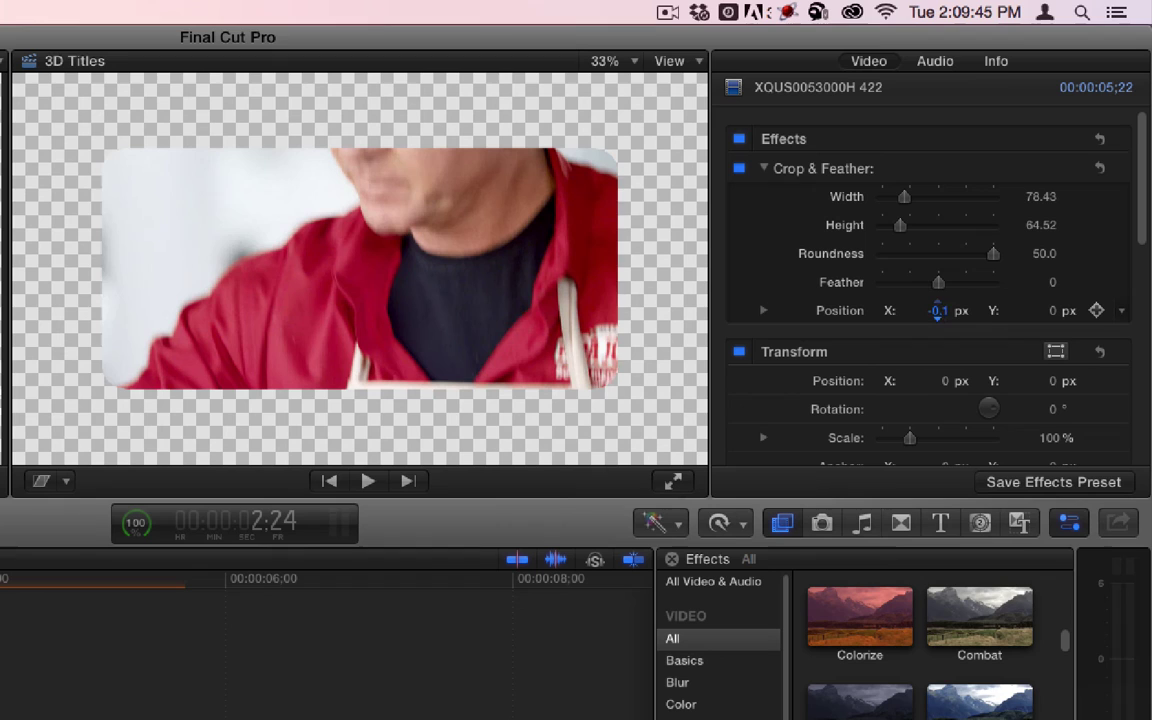
{"action": "left_click_drag", "start_coordinate": [938, 310], "coordinate": [946, 306]}
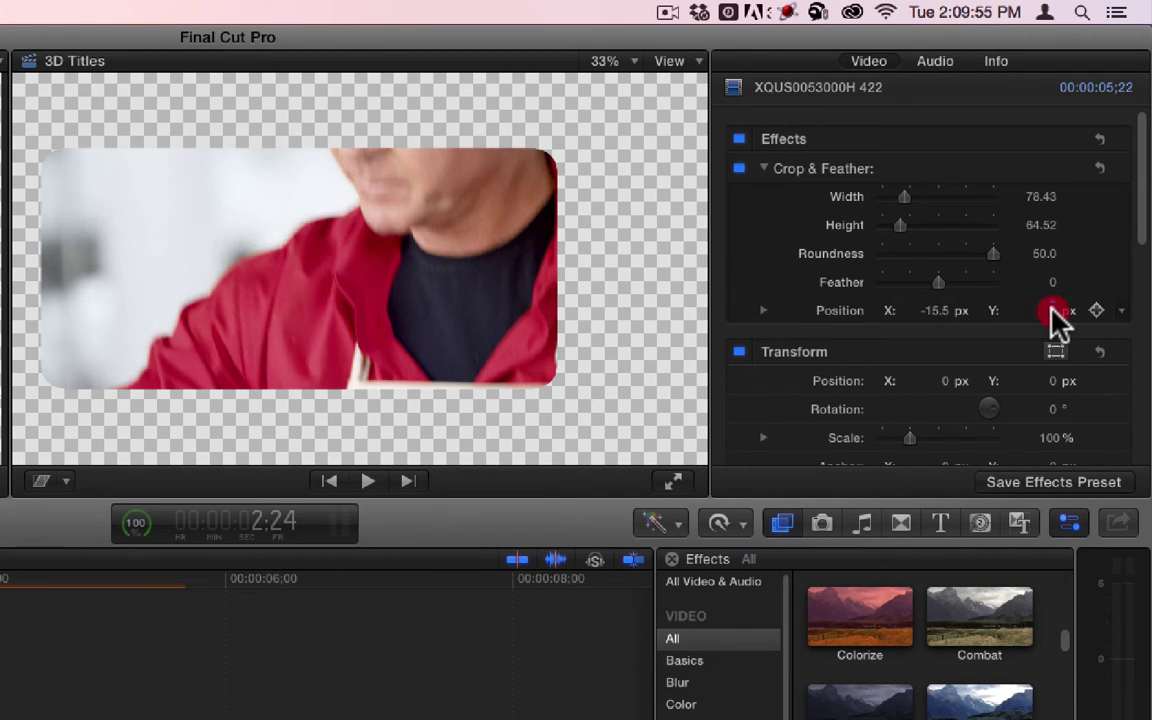
{"action": "left_click_drag", "start_coordinate": [1055, 315], "coordinate": [1055, 300]}
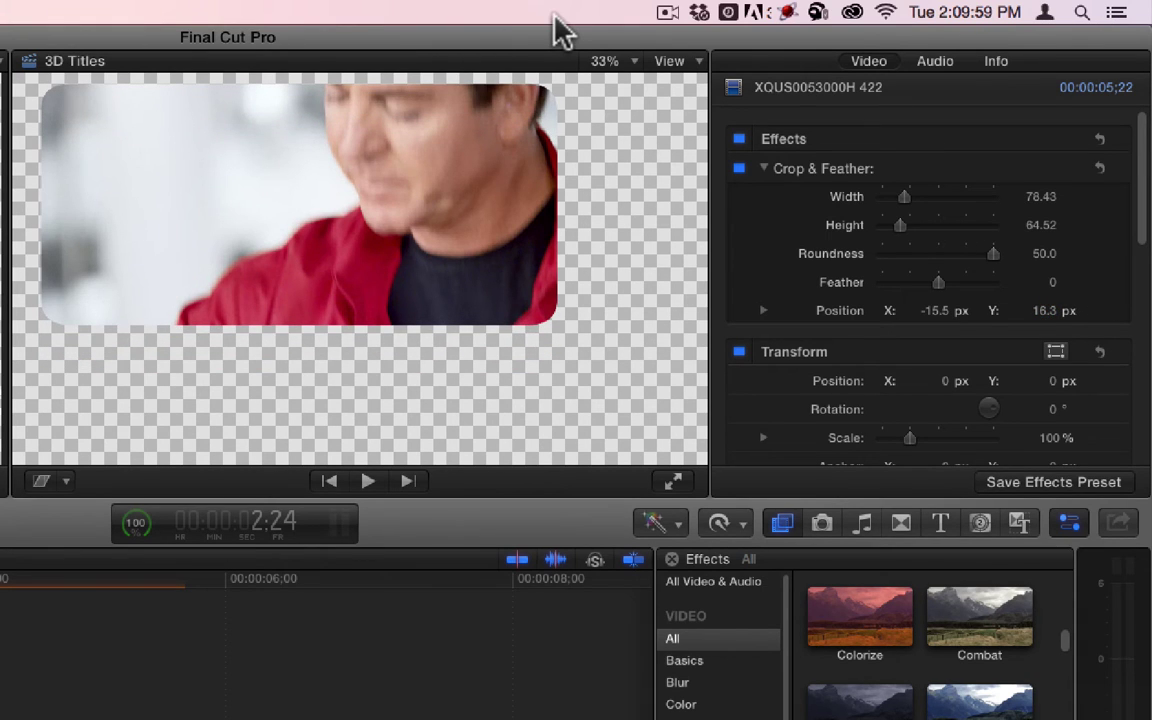
Replace the Crop & Feather effect with Cross Hatch on the clip.
{"action": "left_click", "coordinate": [828, 172]}
{"action": "key", "text": "Delete"}
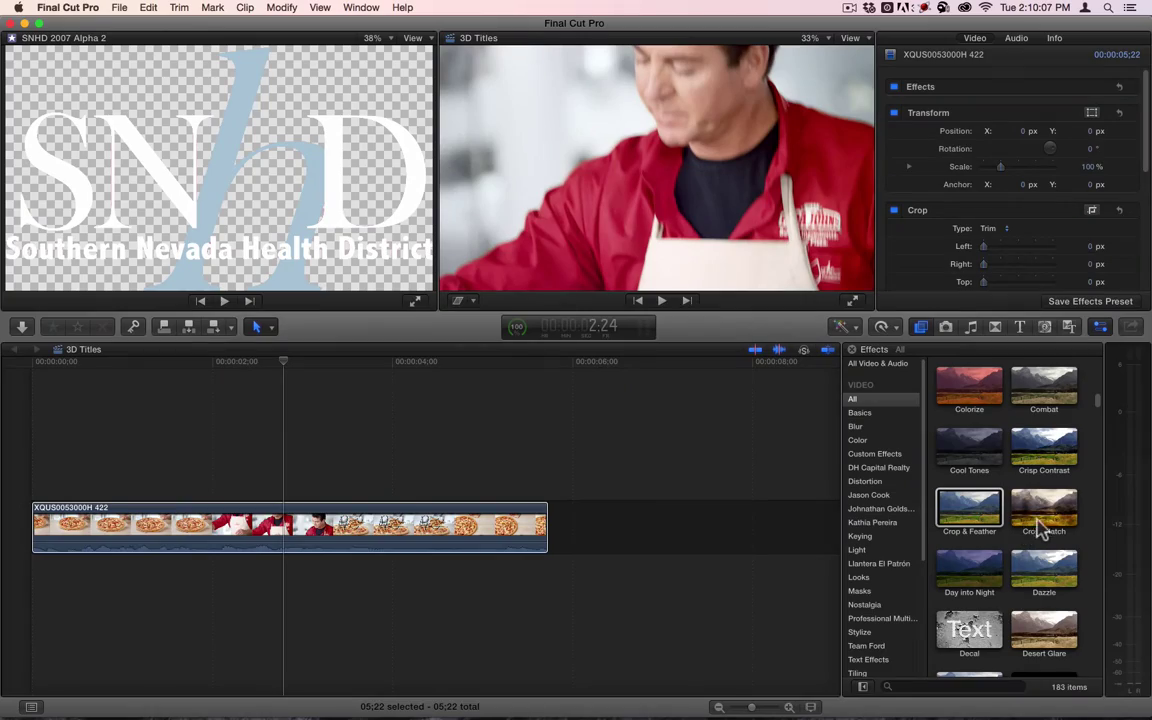
{"action": "mouse_move", "coordinate": [1040, 530]}
{"action": "left_mouse_down"}
{"action": "mouse_move", "coordinate": [1040, 515]}
{"action": "mouse_move", "coordinate": [416, 517]}
{"action": "left_mouse_up"}
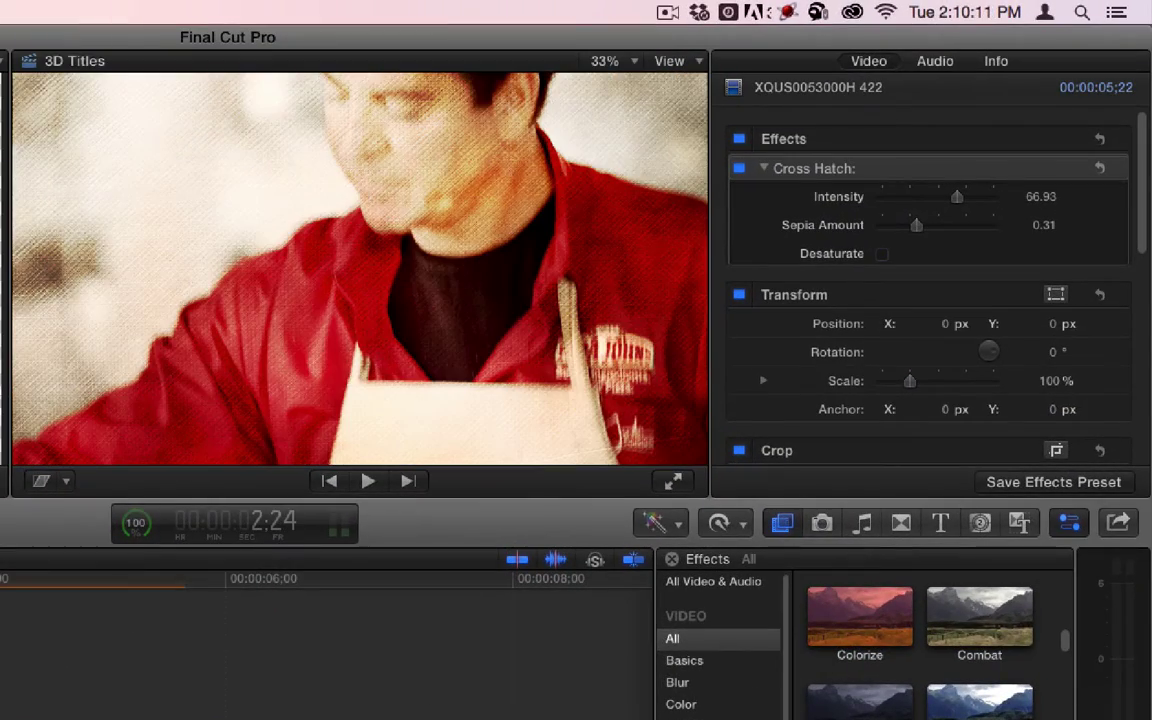
Preview the Cross Hatch look by playing the clip backward and forward, then stop.
{"action": "scroll", "coordinate": [920, 640], "scroll_direction": "up", "scroll_amount": 5}
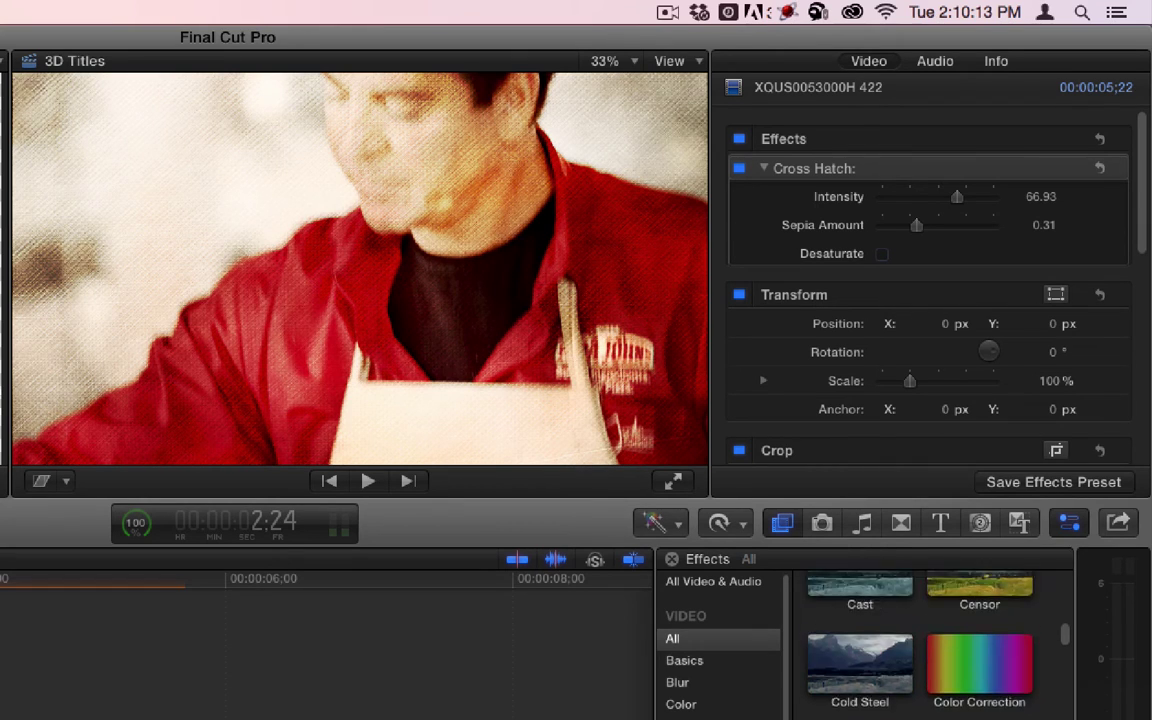
{"action": "scroll", "coordinate": [920, 640], "scroll_direction": "up", "scroll_amount": 3}
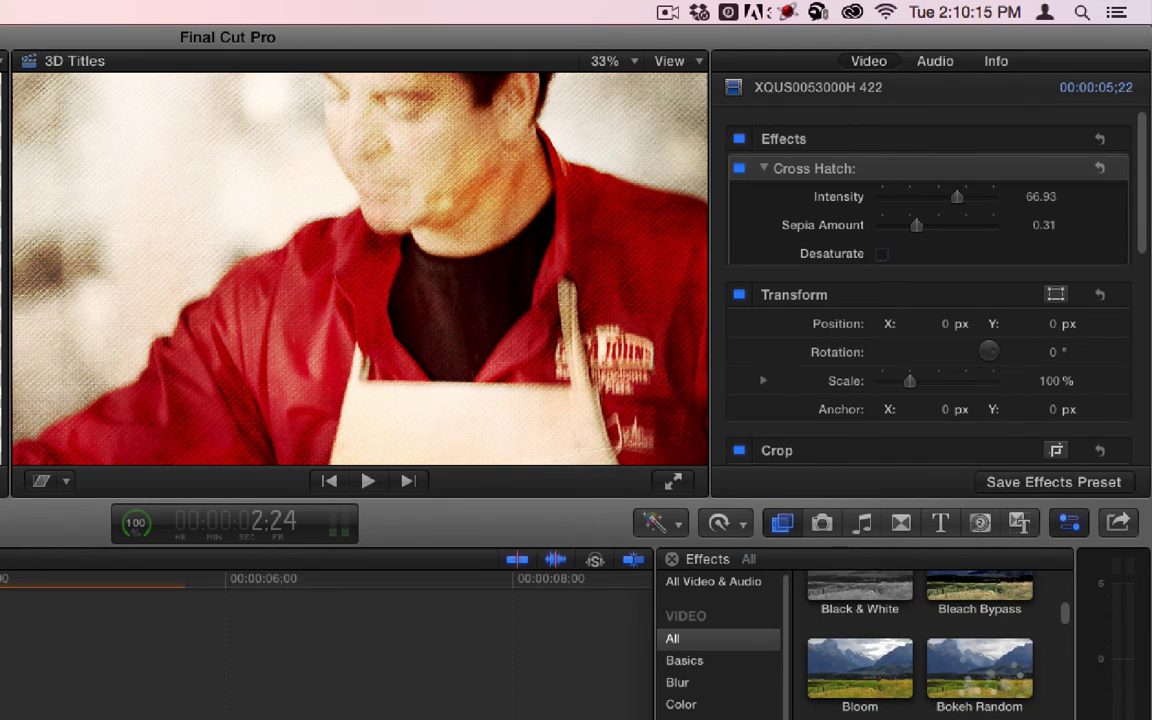
{"action": "scroll", "coordinate": [920, 640], "scroll_direction": "up", "scroll_amount": 3}
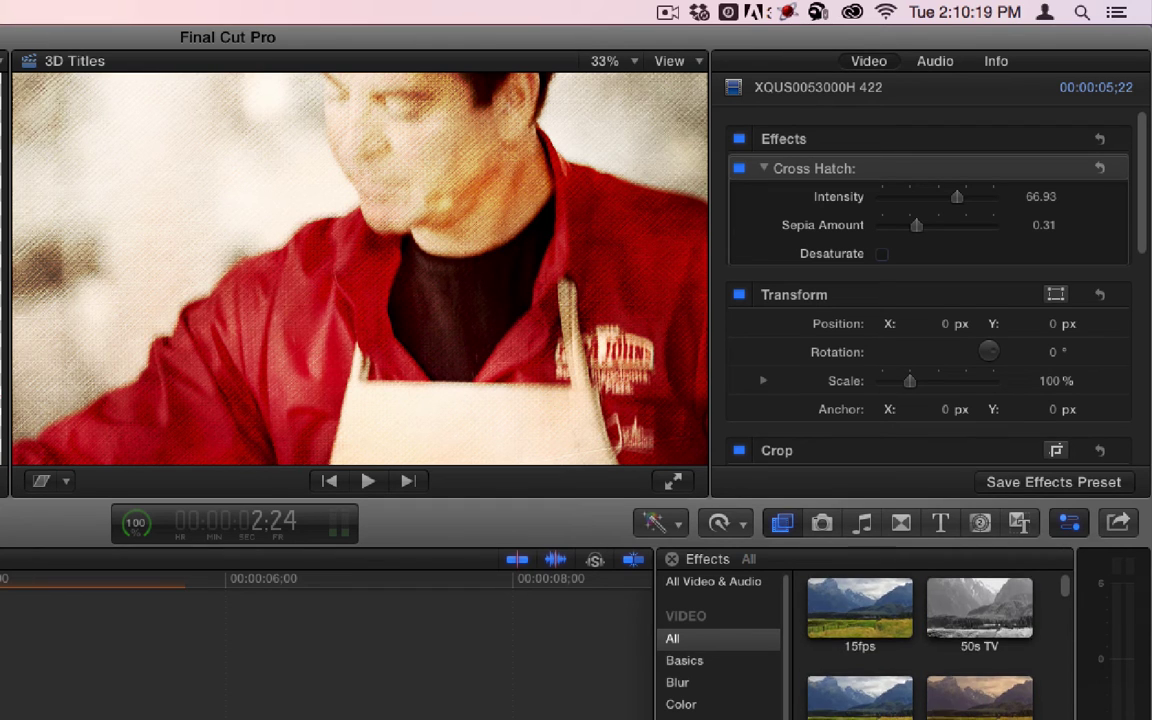
{"action": "scroll", "coordinate": [920, 640], "scroll_direction": "down", "scroll_amount": 8}
{"action": "scroll", "coordinate": [920, 640], "scroll_direction": "down", "scroll_amount": 2}
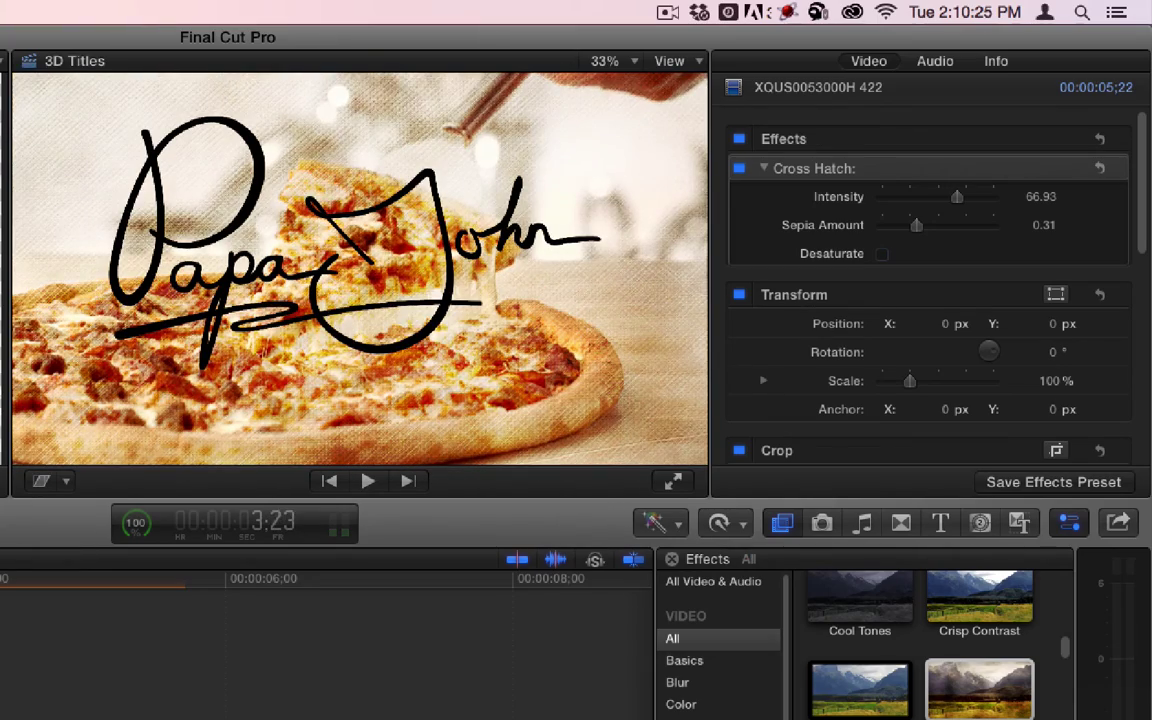
{"action": "key", "text": "j"}
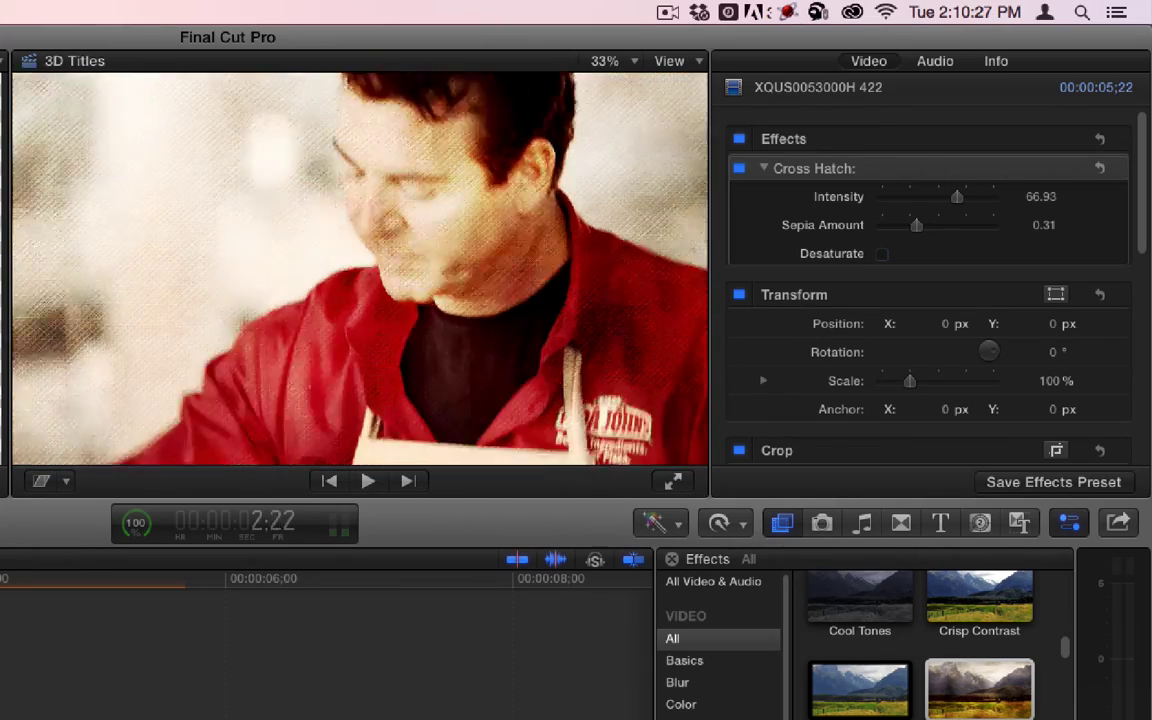
{"action": "key", "text": "l"}
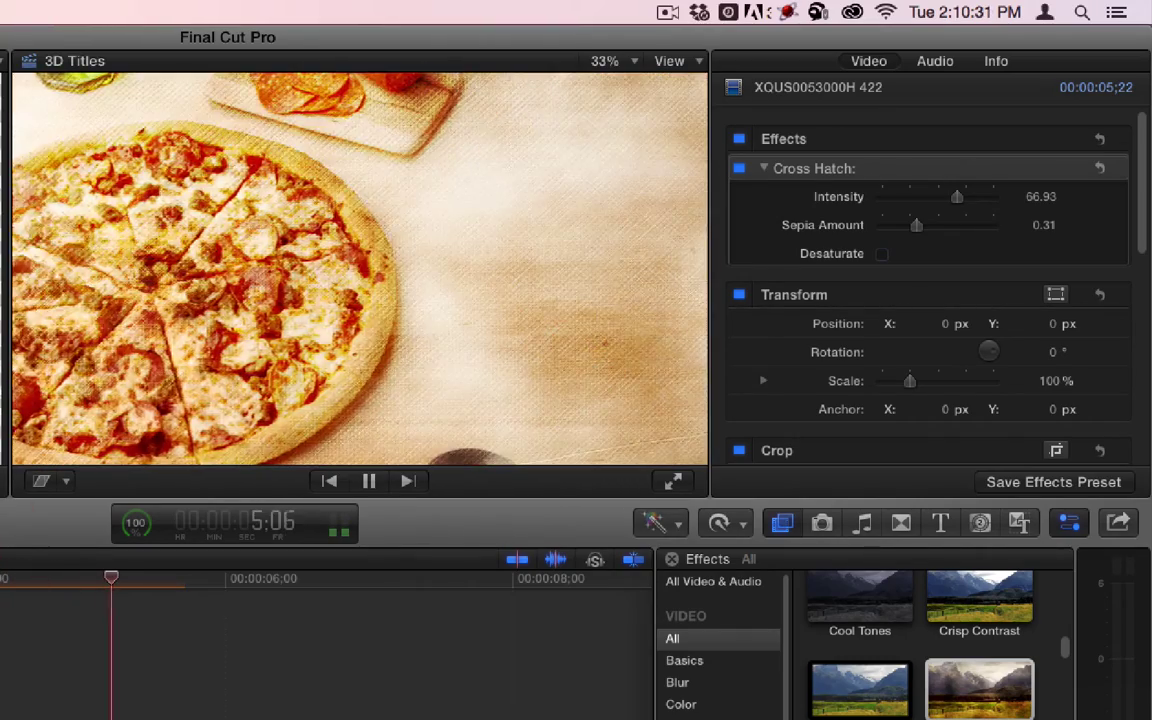
{"action": "key", "text": "k"}
{"action": "key", "text": "Left"}
{"action": "key", "text": "Left"}
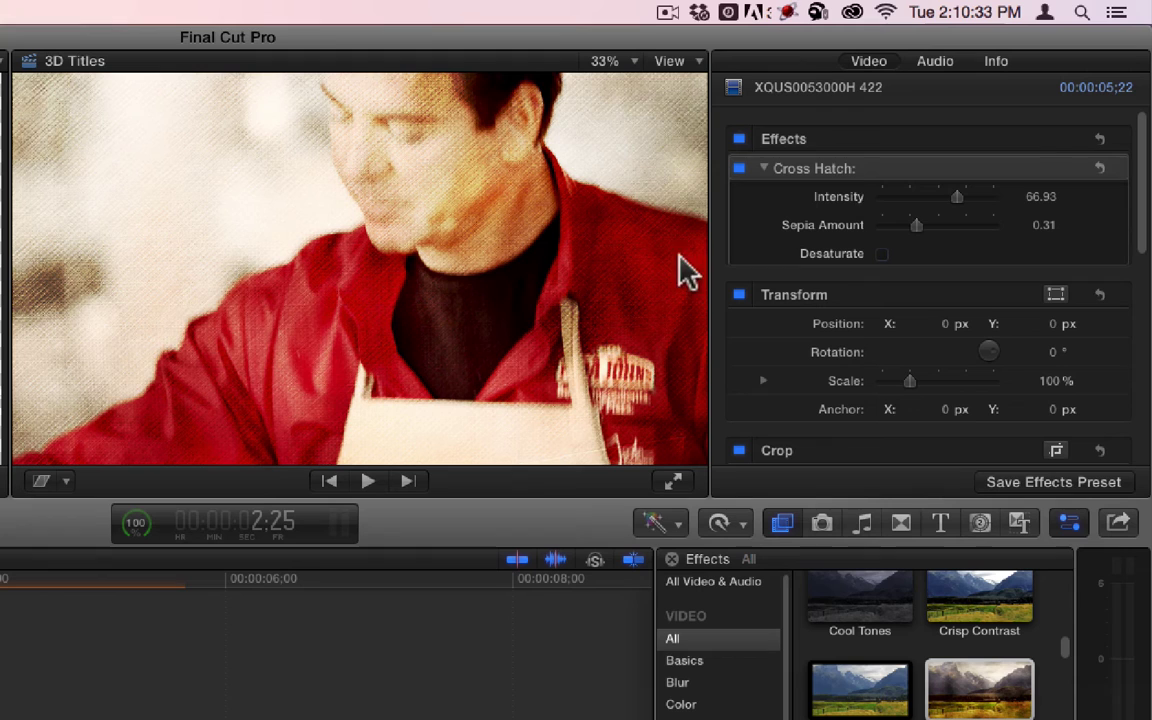
Tune Cross Hatch to Intensity 53.92 and Sepia Amount 0.53 with Desaturate on.
{"action": "mouse_move", "coordinate": [980, 200]}
{"action": "left_mouse_down"}
{"action": "mouse_move", "coordinate": [888, 202]}
{"action": "mouse_move", "coordinate": [998, 200]}
{"action": "mouse_move", "coordinate": [879, 243]}
{"action": "mouse_move", "coordinate": [918, 248]}
{"action": "left_mouse_up"}
{"action": "mouse_move", "coordinate": [972, 198]}
{"action": "left_mouse_down"}
{"action": "mouse_move", "coordinate": [948, 210]}
{"action": "mouse_move", "coordinate": [993, 212]}
{"action": "mouse_move", "coordinate": [958, 214]}
{"action": "left_mouse_up"}
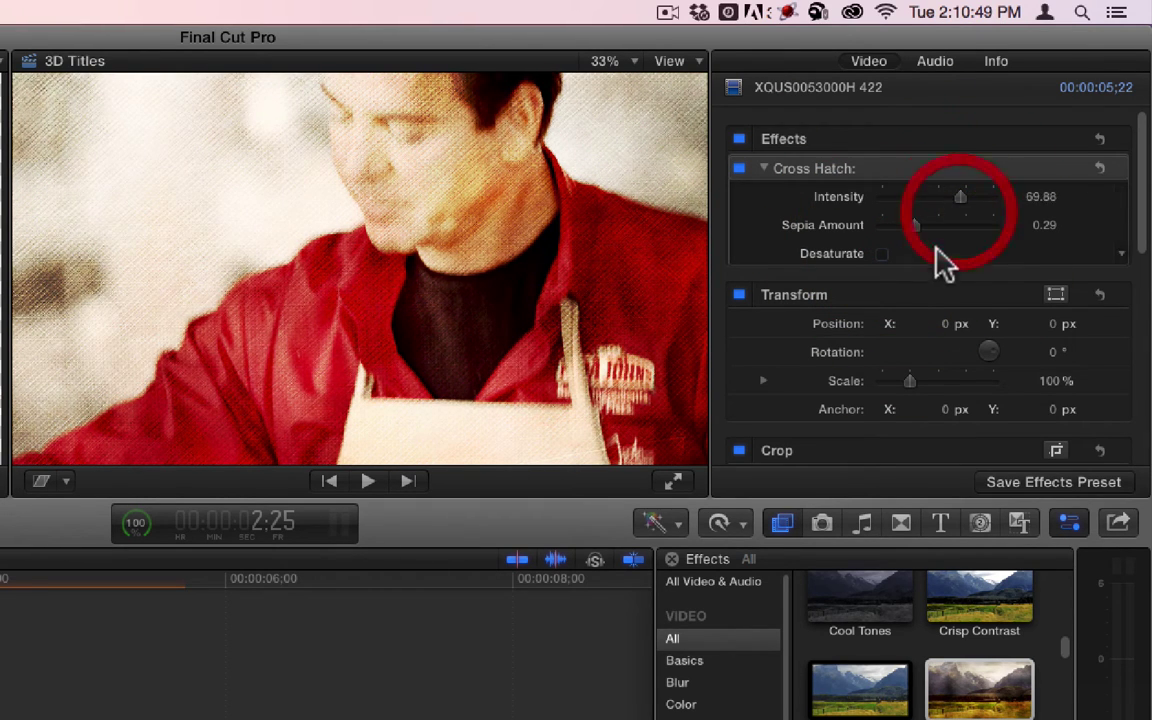
{"action": "left_click", "coordinate": [883, 254]}
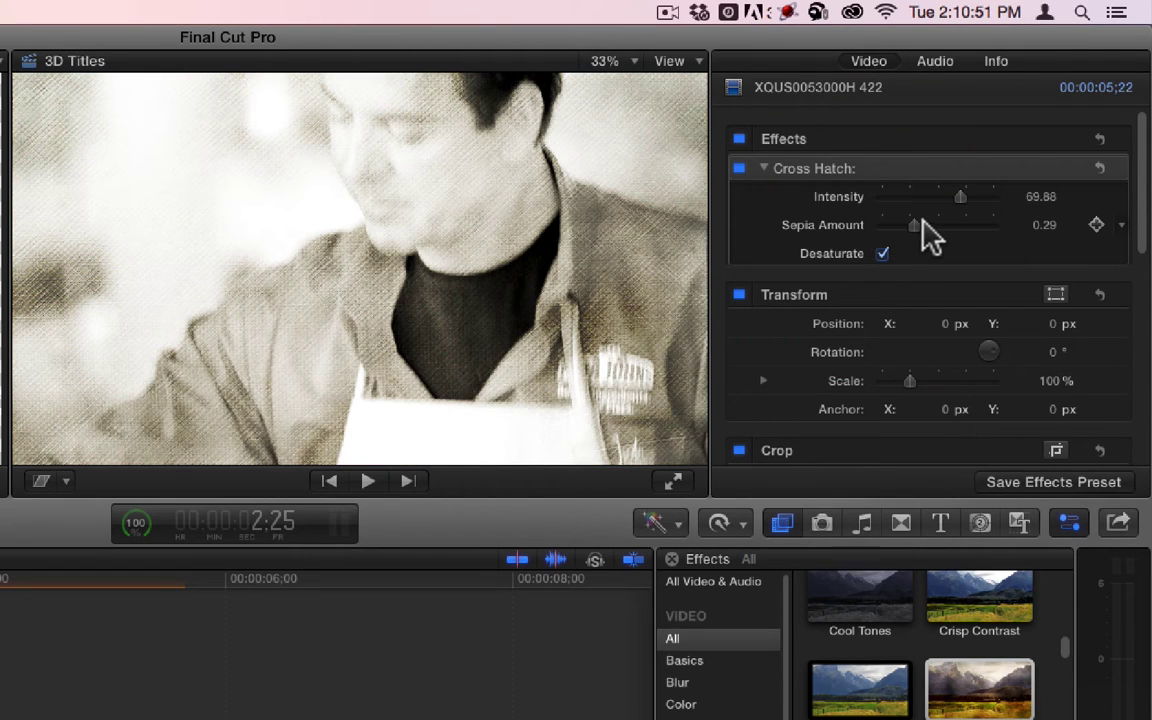
{"action": "left_click_drag", "start_coordinate": [922, 220], "coordinate": [946, 233]}
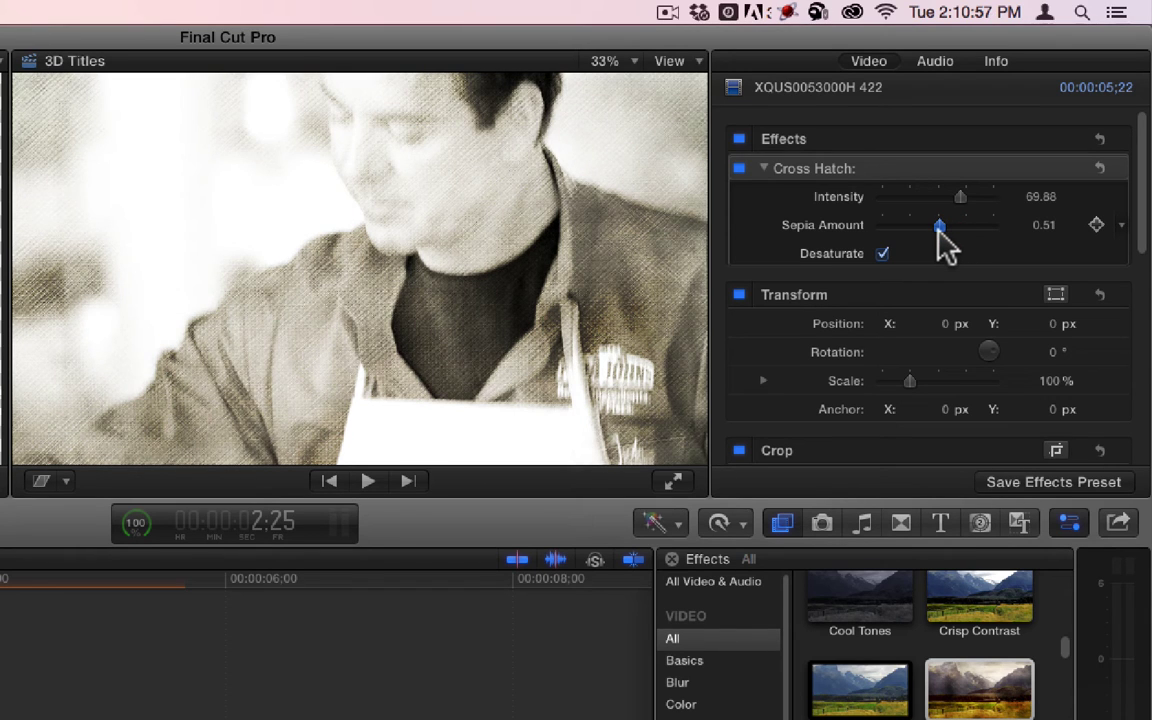
{"action": "mouse_move", "coordinate": [941, 230]}
{"action": "left_mouse_down"}
{"action": "mouse_move", "coordinate": [928, 202]}
{"action": "mouse_move", "coordinate": [867, 208]}
{"action": "mouse_move", "coordinate": [893, 210]}
{"action": "left_mouse_up"}
{"action": "left_click", "coordinate": [883, 254]}
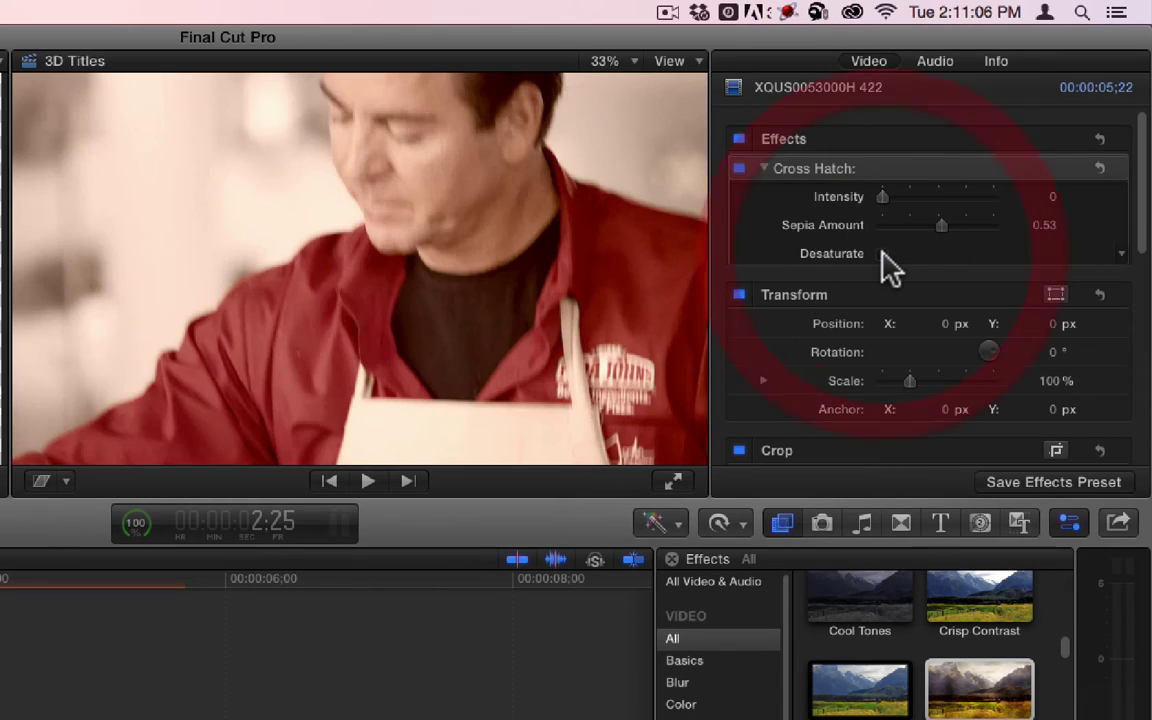
{"action": "left_click", "coordinate": [884, 254]}
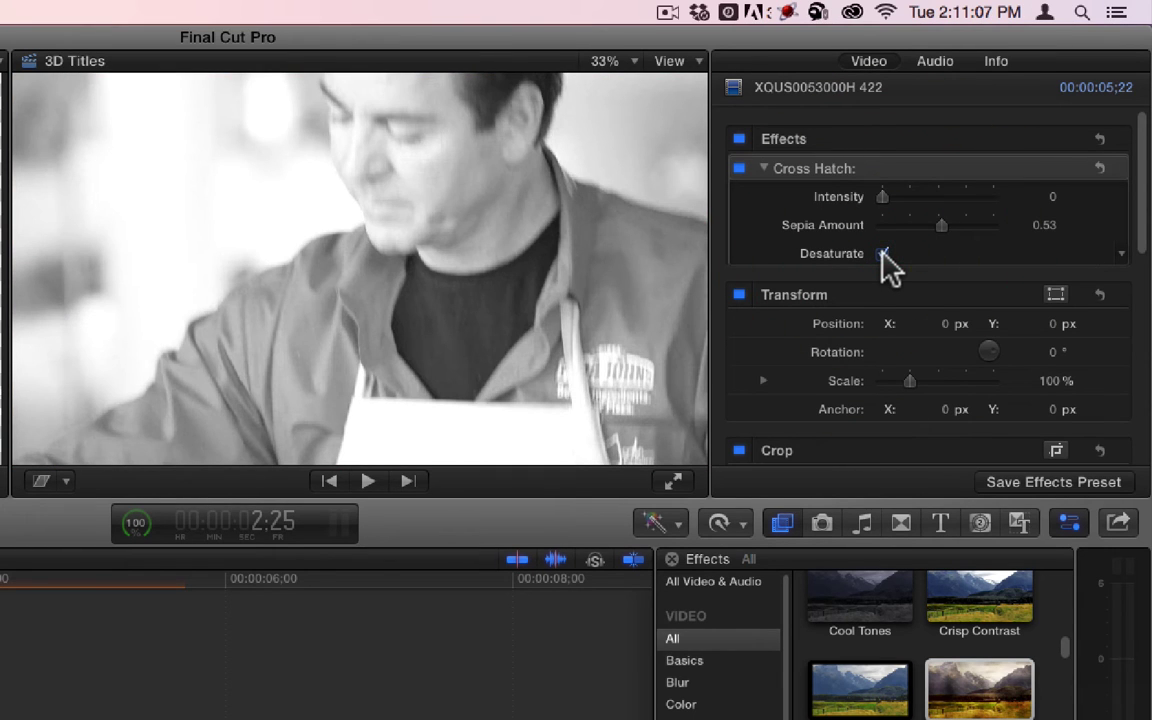
{"action": "mouse_move", "coordinate": [883, 196]}
{"action": "left_mouse_down"}
{"action": "mouse_move", "coordinate": [985, 196]}
{"action": "mouse_move", "coordinate": [942, 199]}
{"action": "left_mouse_up"}
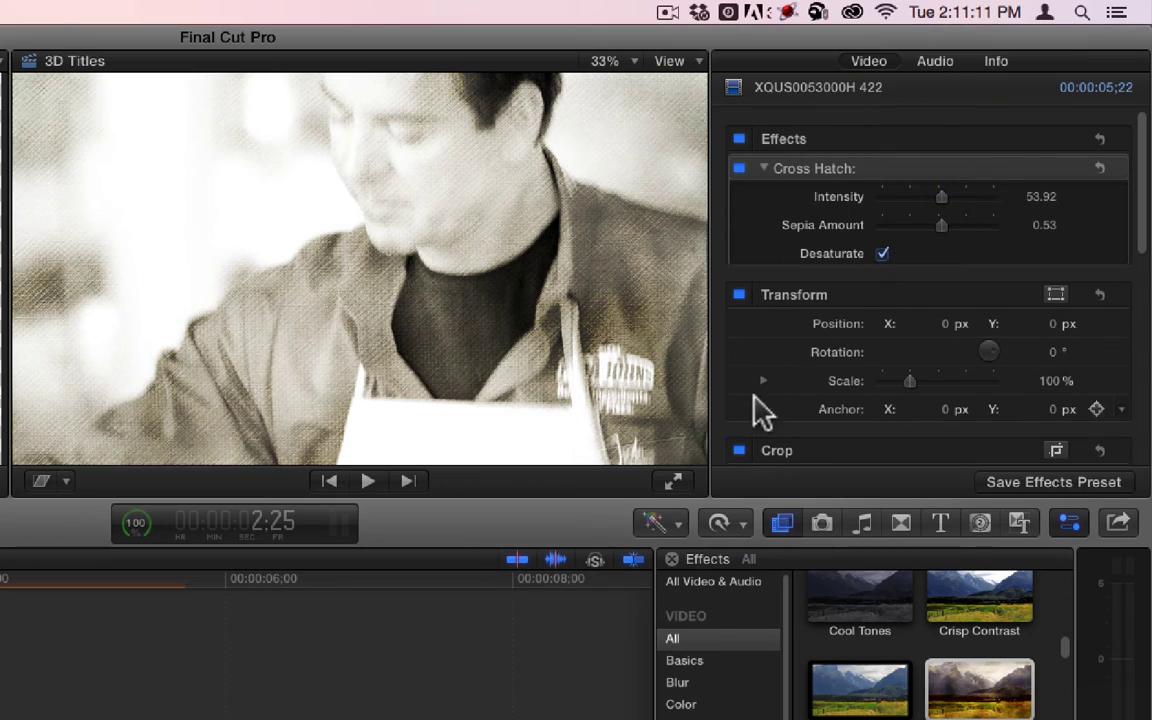
Replace Cross Hatch with Day into Night and play the clip to preview the tint.
{"action": "left_click", "coordinate": [872, 168]}
{"action": "key", "text": "Delete"}
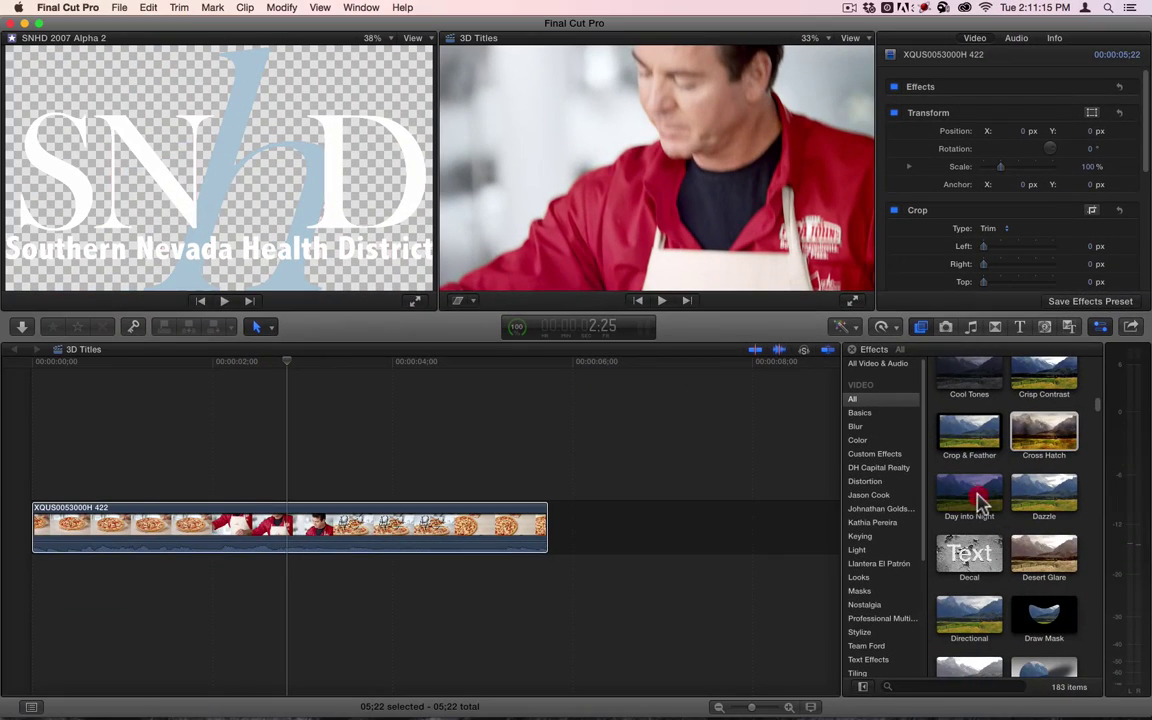
{"action": "left_click_drag", "start_coordinate": [980, 505], "coordinate": [425, 500]}
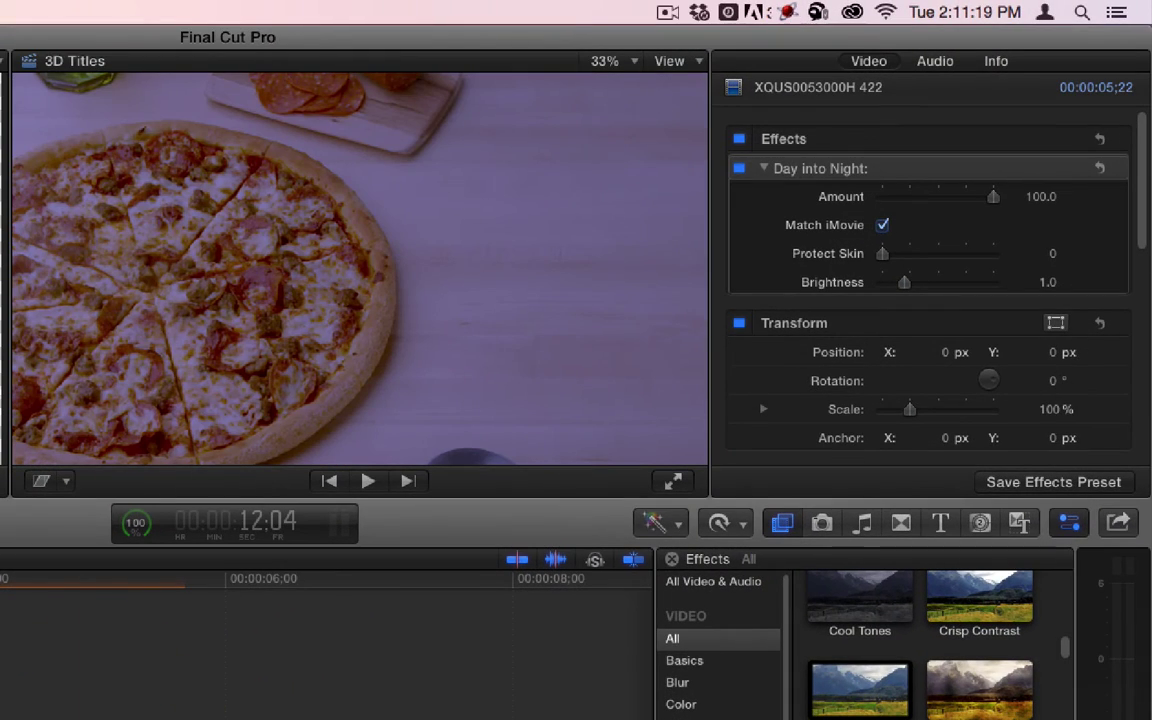
{"action": "key", "text": "space"}
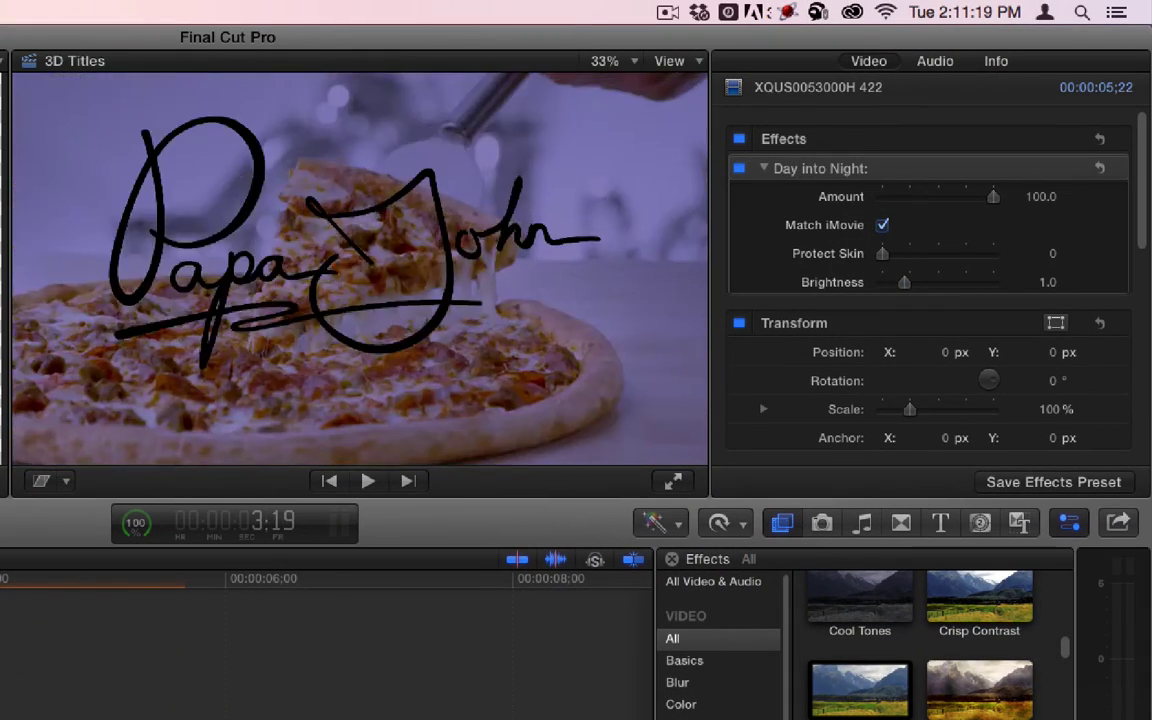
{"action": "key", "text": "j"}
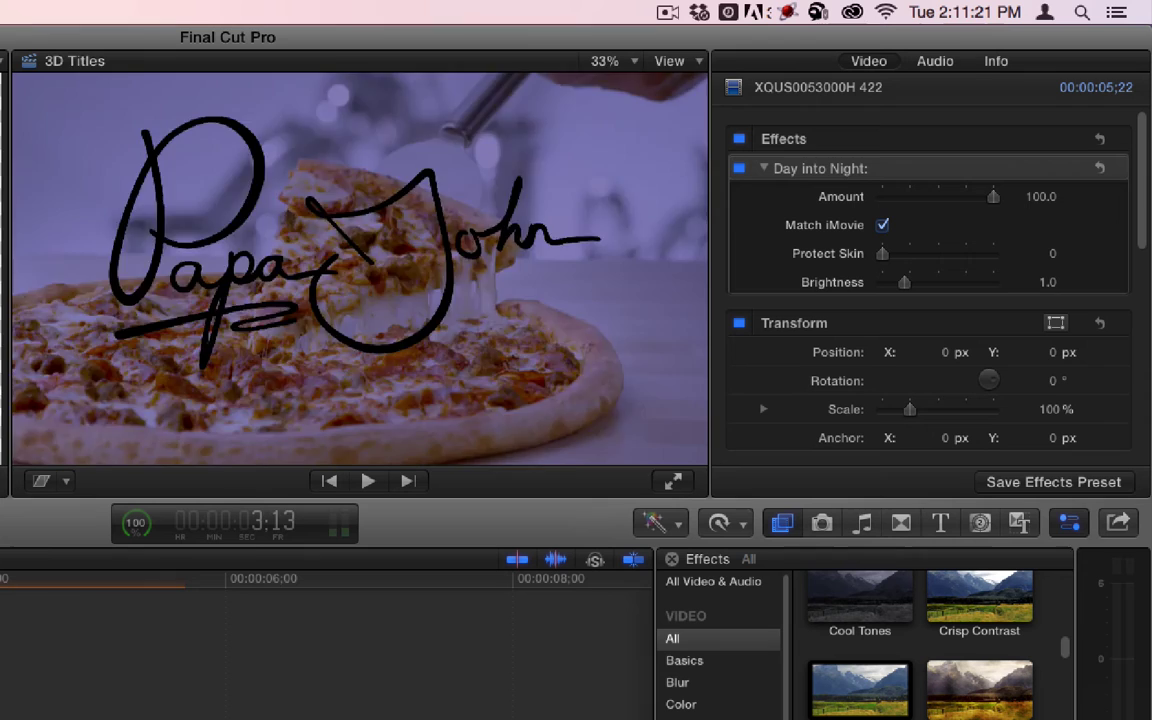
{"action": "key", "text": "l"}
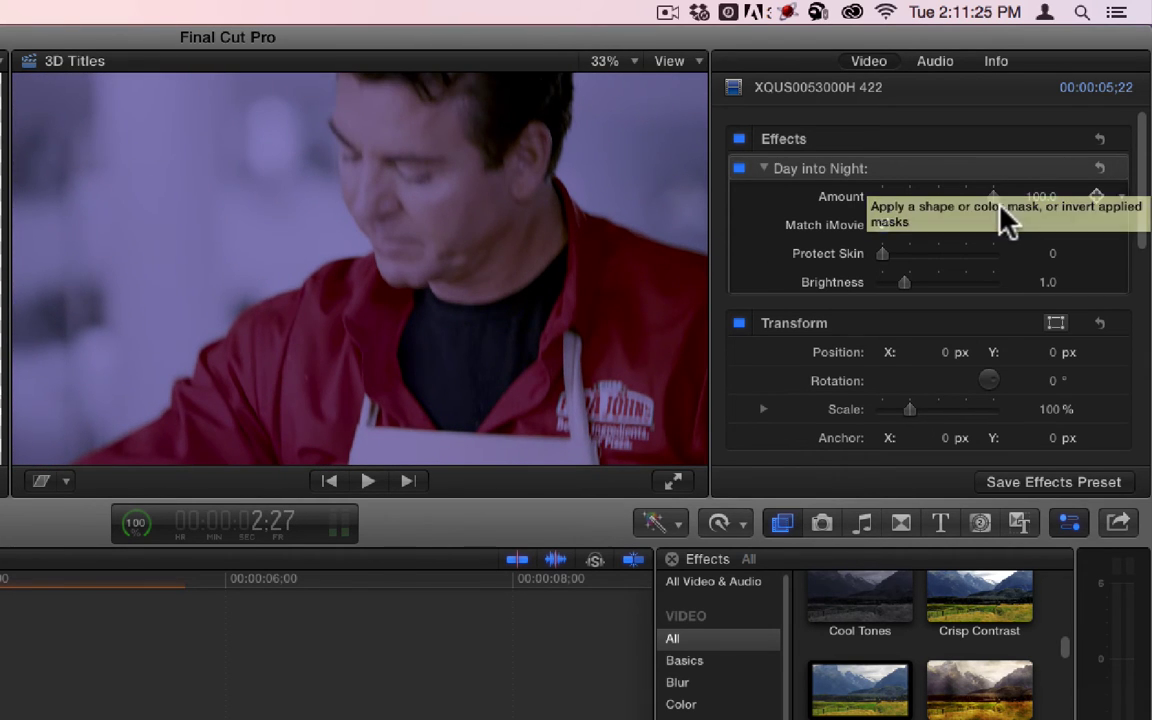
Compare Day into Night amounts, ending at Amount 100 with Match iMovie on.
{"action": "left_click_drag", "start_coordinate": [985, 196], "coordinate": [948, 196]}
{"action": "left_click", "coordinate": [883, 226]}
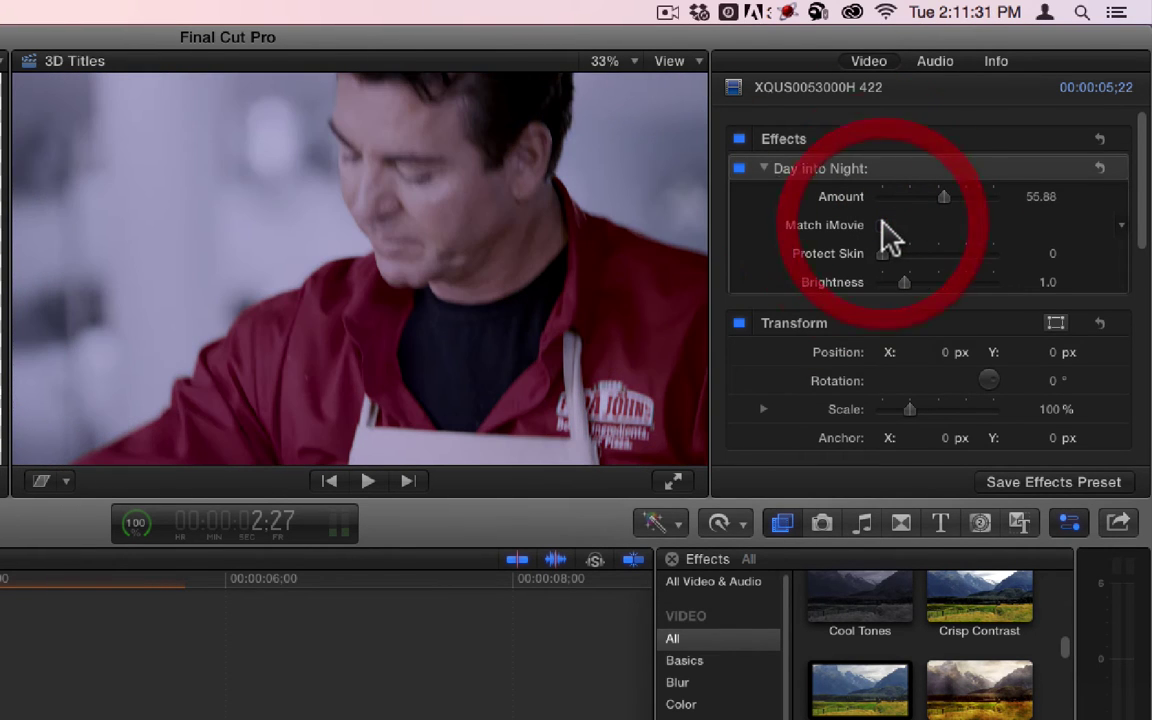
{"action": "left_click_drag", "start_coordinate": [952, 197], "coordinate": [1002, 199]}
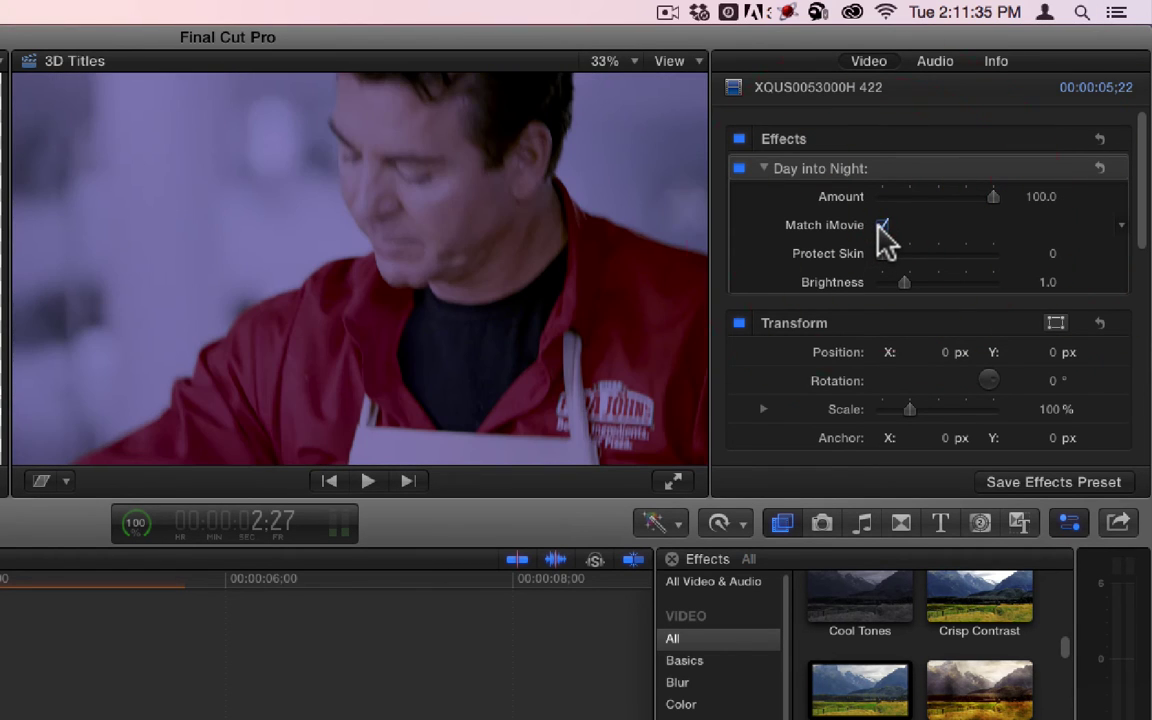
{"action": "left_click", "coordinate": [881, 226]}
Adjust the Day into Night Protect Skin value and raise Brightness to 2.08.
{"action": "left_click_drag", "start_coordinate": [883, 250], "coordinate": [1021, 257]}
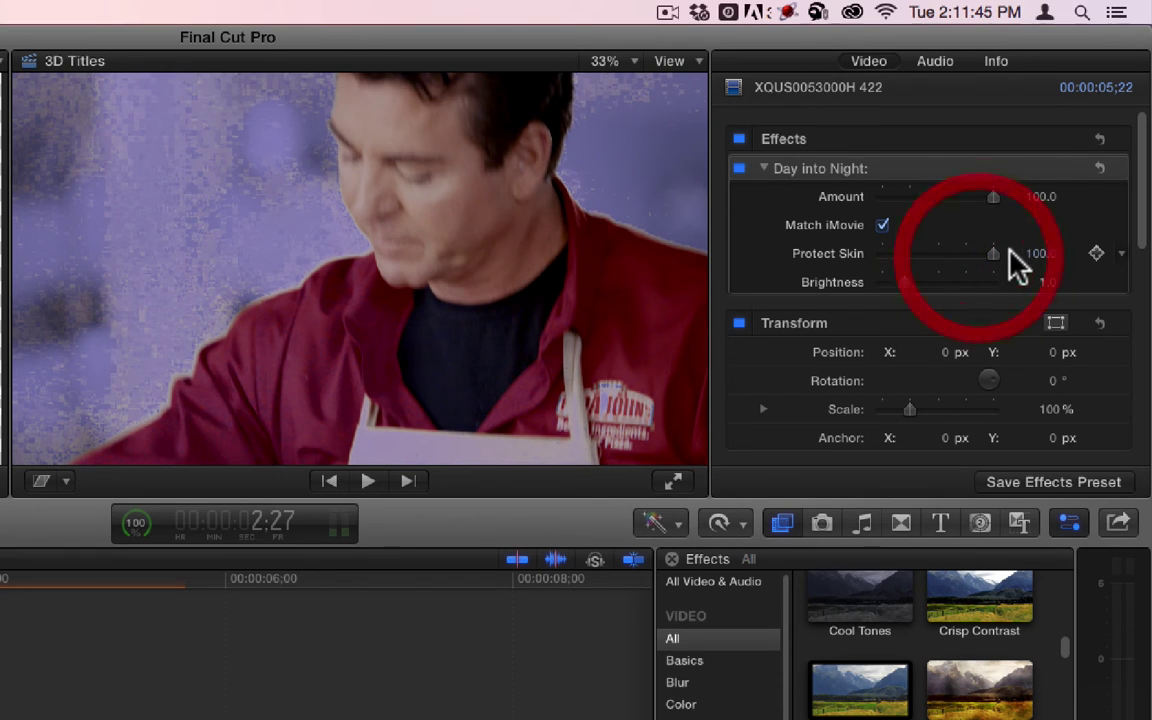
{"action": "scroll", "coordinate": [950, 700], "scroll_direction": "up", "scroll_amount": 2}
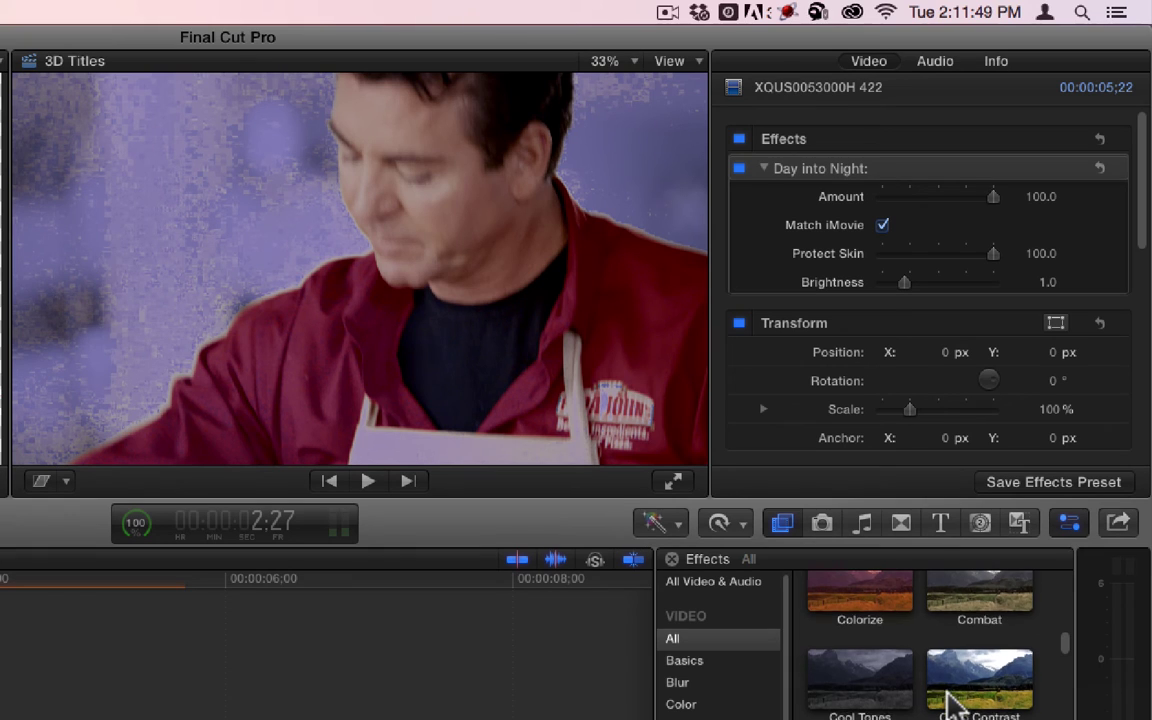
{"action": "scroll", "coordinate": [947, 692], "scroll_direction": "up", "scroll_amount": 2}
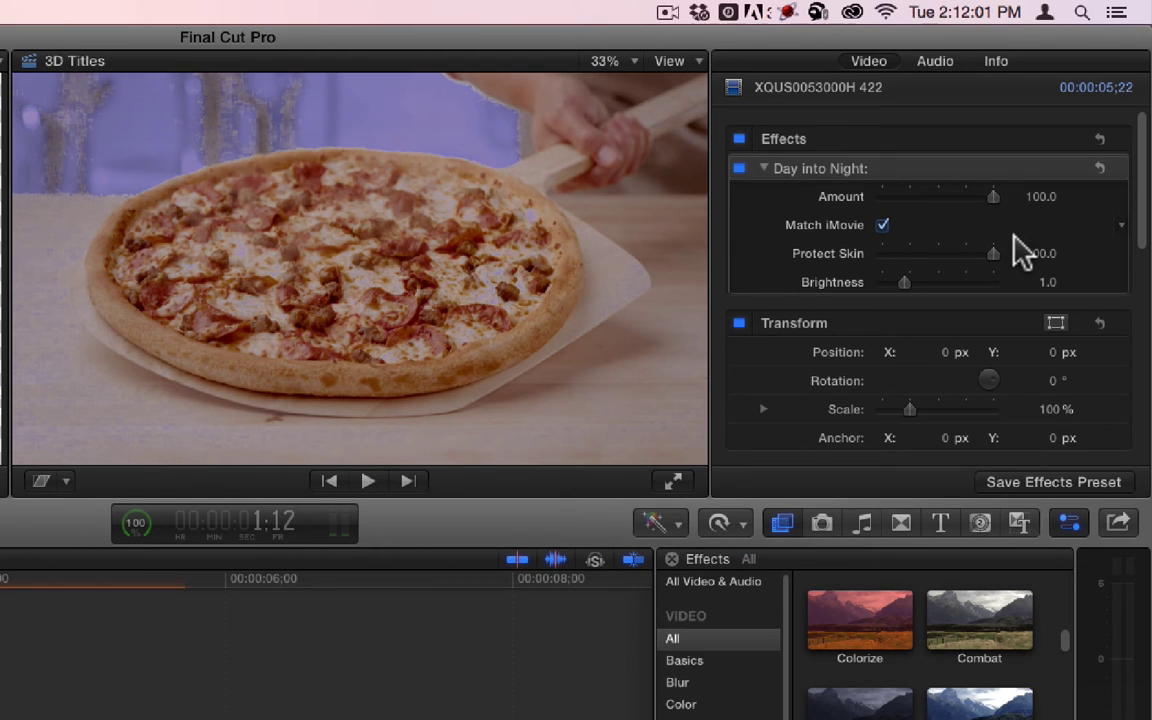
{"action": "mouse_move", "coordinate": [992, 253]}
{"action": "left_mouse_down"}
{"action": "mouse_move", "coordinate": [941, 257]}
{"action": "mouse_move", "coordinate": [1018, 255]}
{"action": "mouse_move", "coordinate": [995, 253]}
{"action": "left_mouse_up"}
{"action": "mouse_move", "coordinate": [904, 282]}
{"action": "left_mouse_down"}
{"action": "mouse_move", "coordinate": [975, 280]}
{"action": "mouse_move", "coordinate": [913, 281]}
{"action": "mouse_move", "coordinate": [926, 281]}
{"action": "left_mouse_up"}
{"action": "left_click_drag", "start_coordinate": [992, 254], "coordinate": [956, 262]}
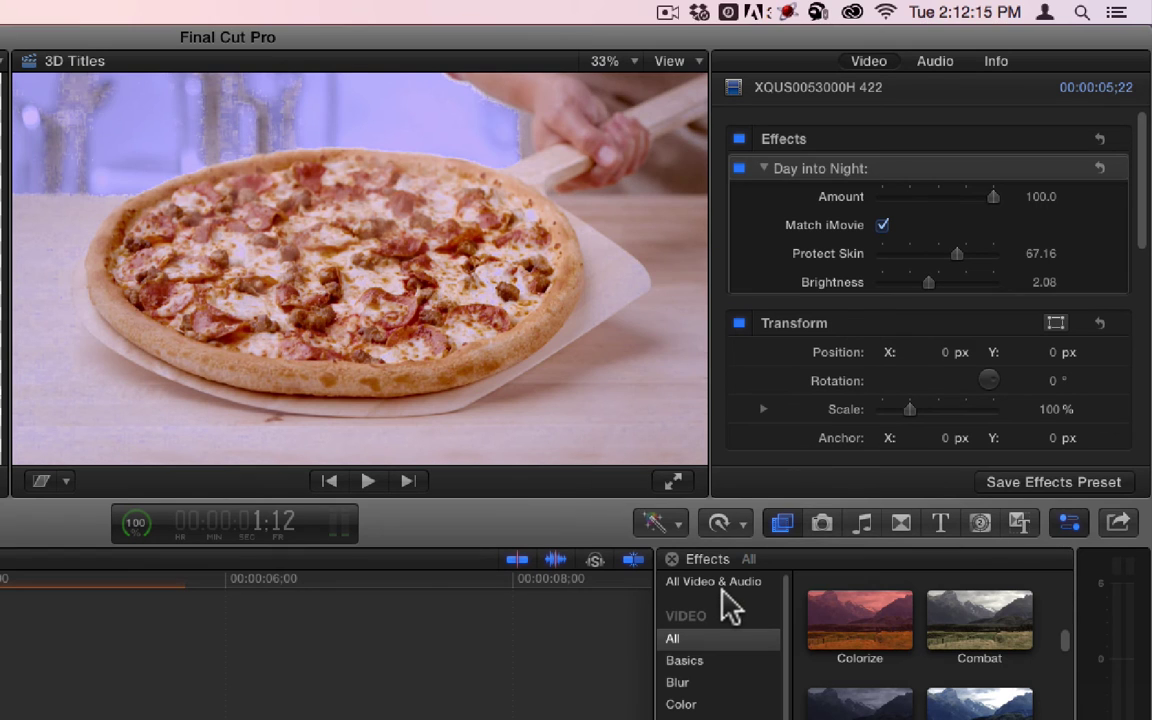
Set Protect Skin to 100 during playback, then delete the Day into Night effect.
{"action": "left_click", "coordinate": [368, 481]}
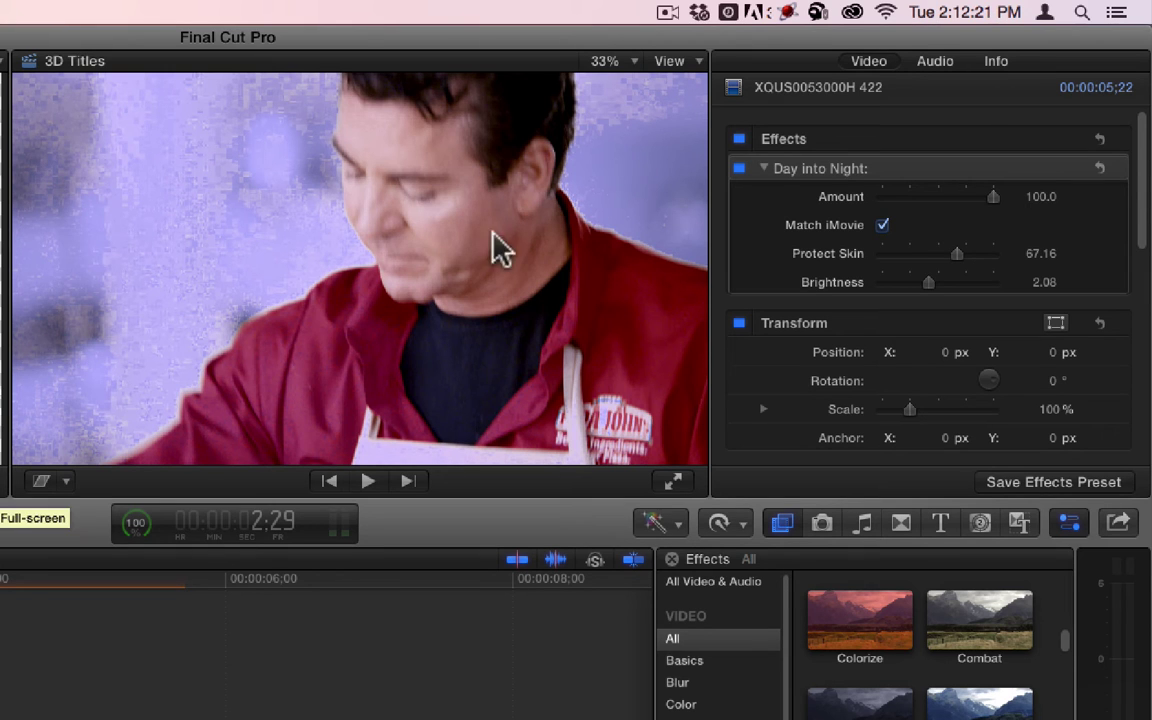
{"action": "key", "text": "space"}
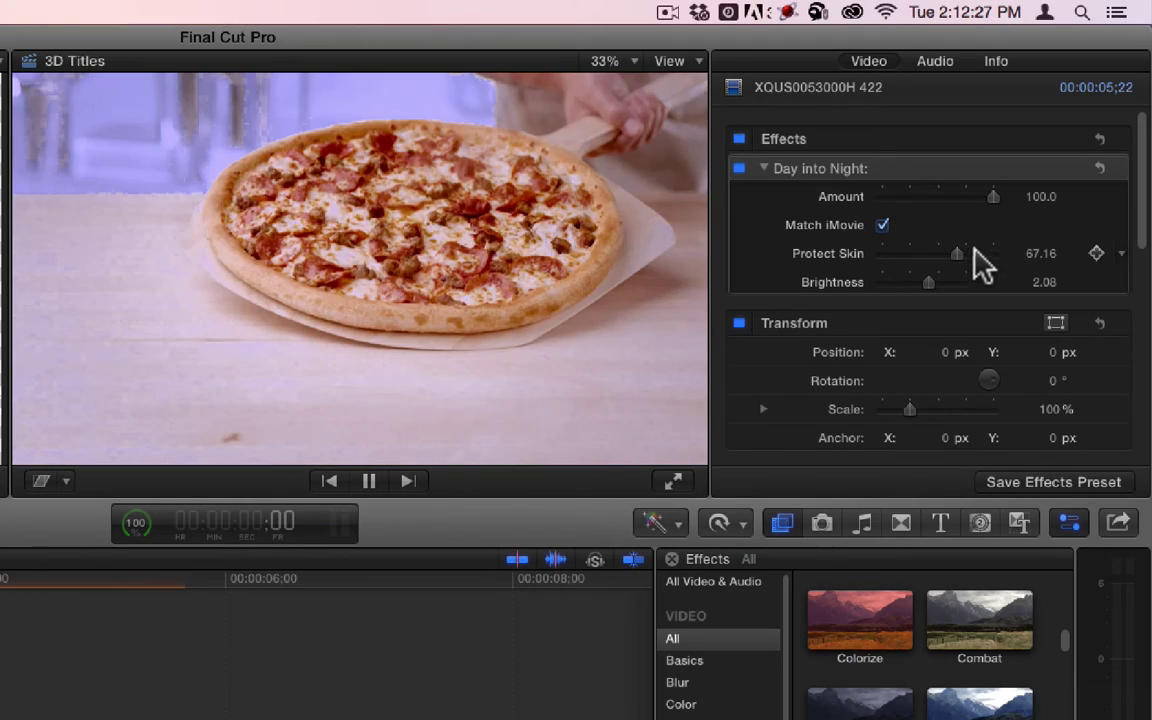
{"action": "left_click_drag", "start_coordinate": [956, 256], "coordinate": [1085, 262]}
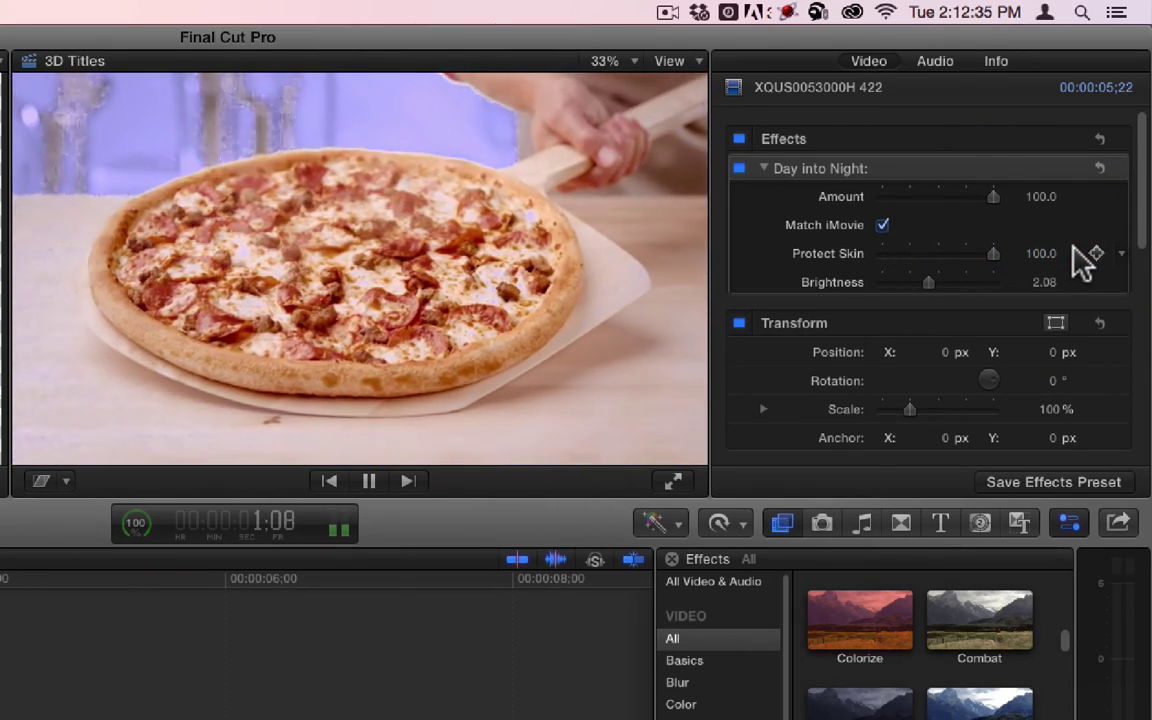
{"action": "key", "text": "space"}
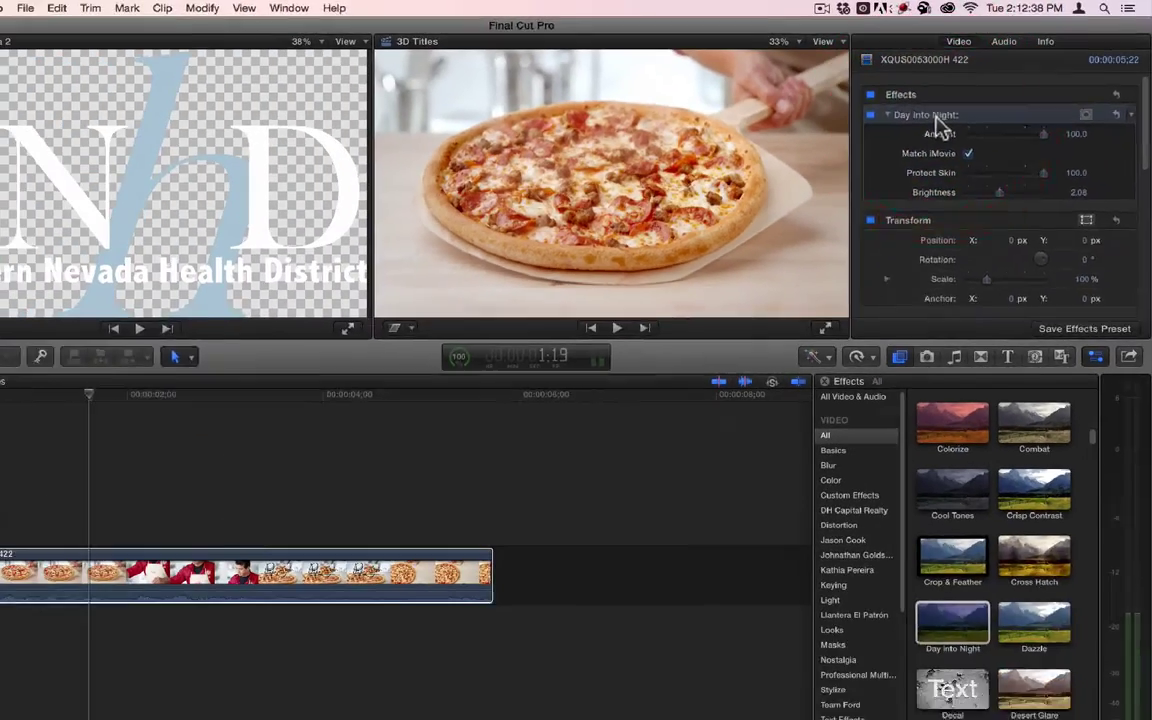
{"action": "key", "text": "Delete"}
Apply Dazzle to the clip at Amount 100, trying Angle 198° before returning to 0°.
{"action": "left_click_drag", "start_coordinate": [1060, 585], "coordinate": [437, 550]}
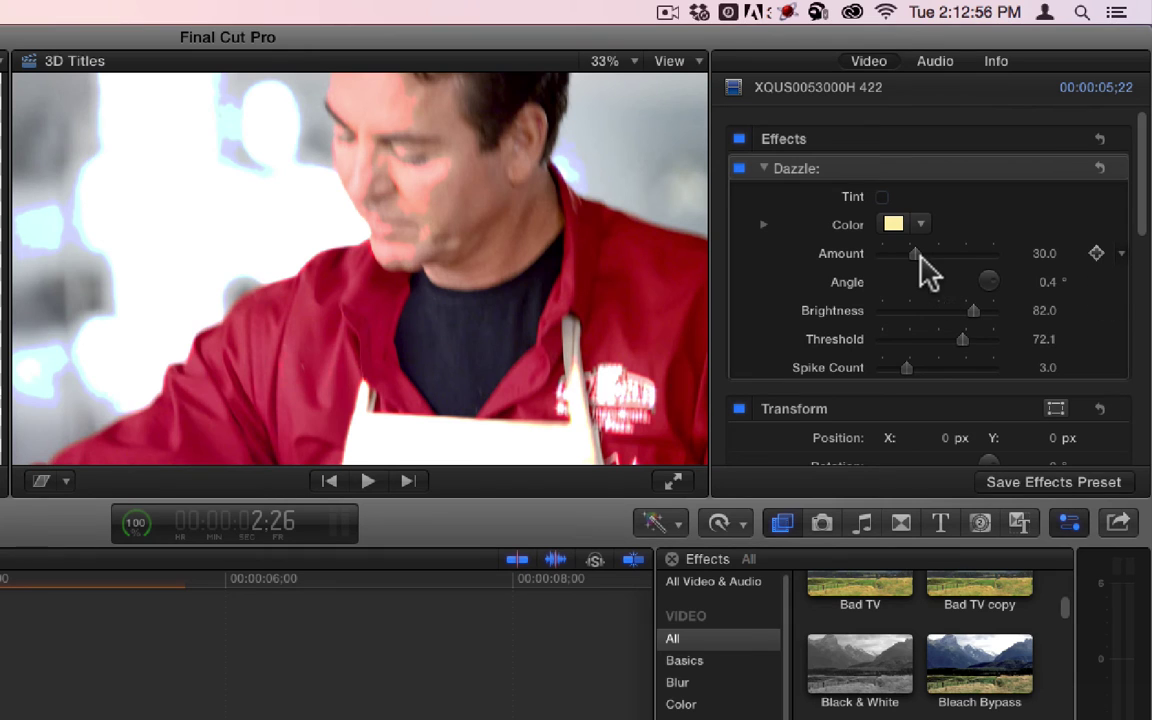
{"action": "left_click_drag", "start_coordinate": [938, 257], "coordinate": [995, 253]}
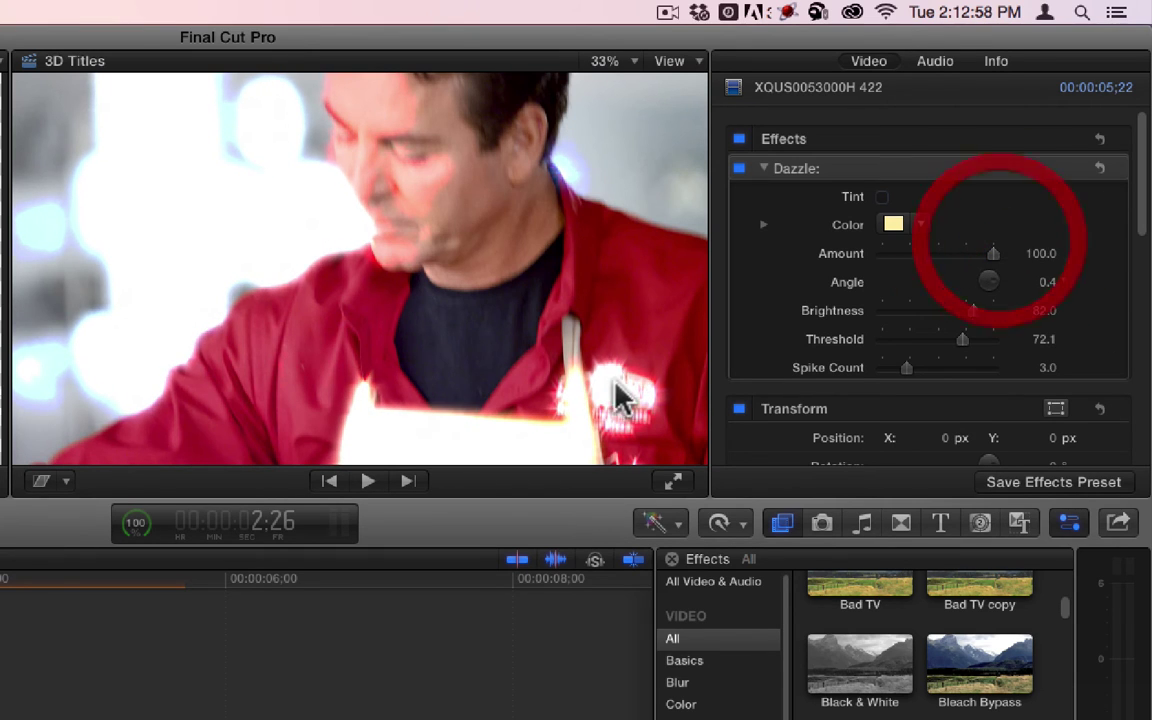
{"action": "left_click", "coordinate": [1048, 283]}
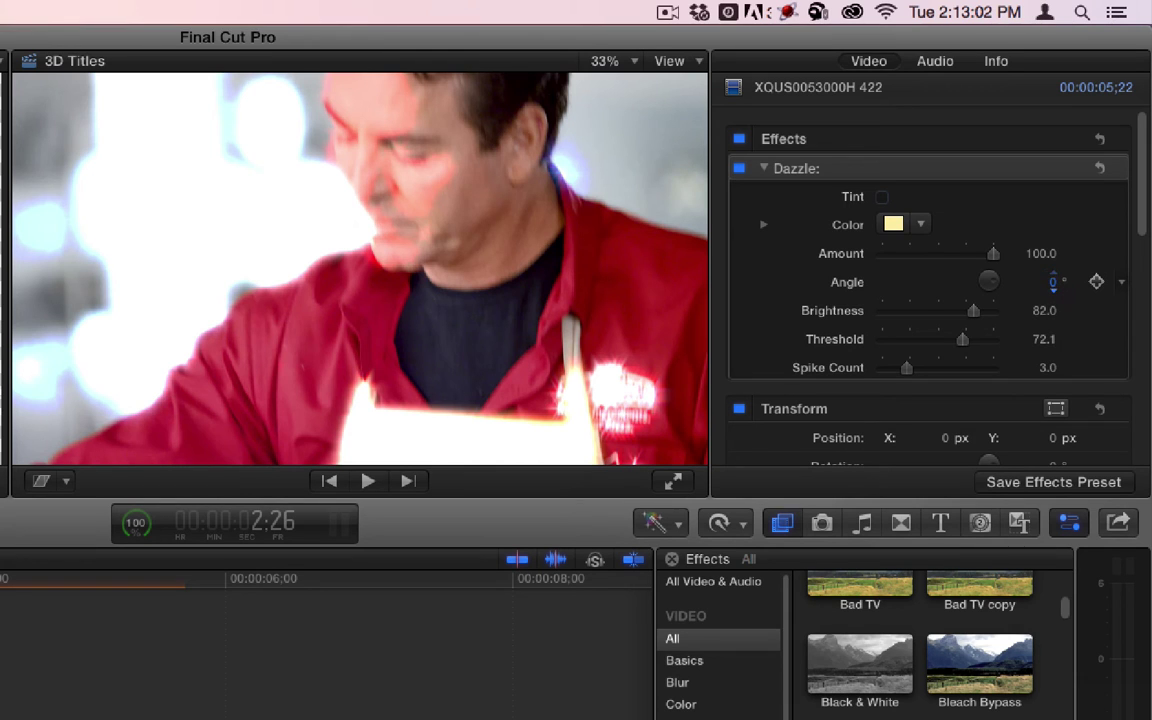
{"action": "left_click_drag", "start_coordinate": [1053, 285], "coordinate": [1047, 282]}
{"action": "left_click_drag", "start_coordinate": [1055, 293], "coordinate": [1052, 292]}
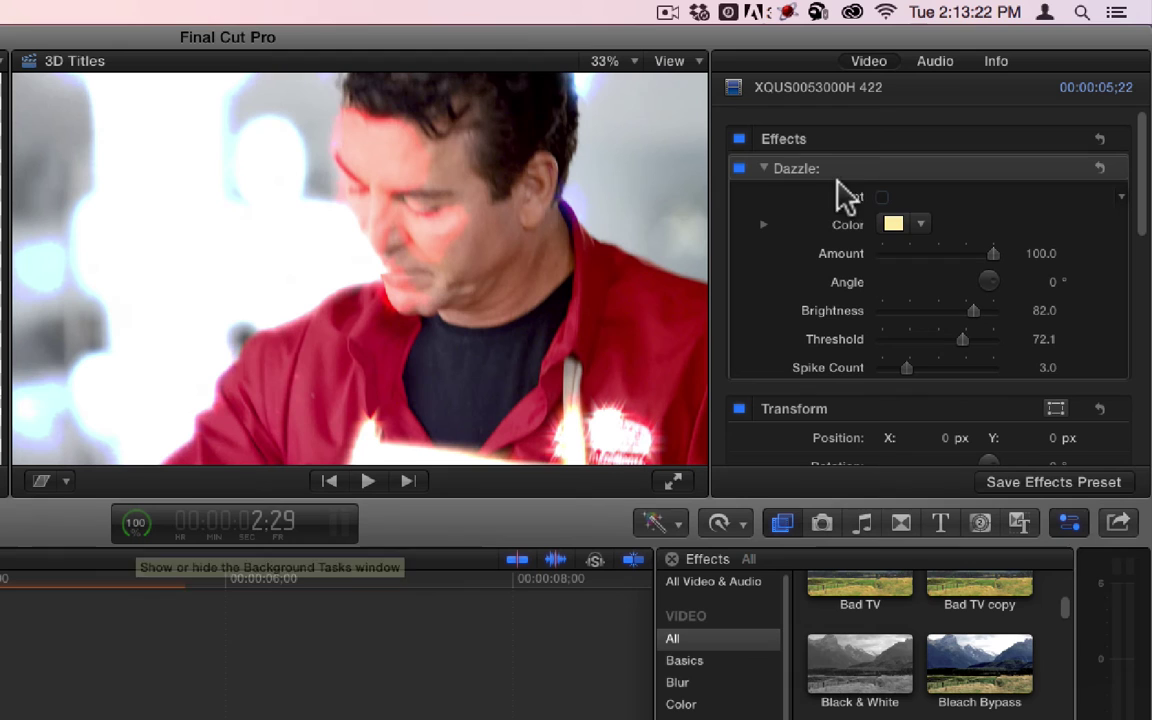
Try a blue Dazzle tint at Amount 50, then switch Tint off and set Amount to 71.57.
{"action": "left_click", "coordinate": [883, 197]}
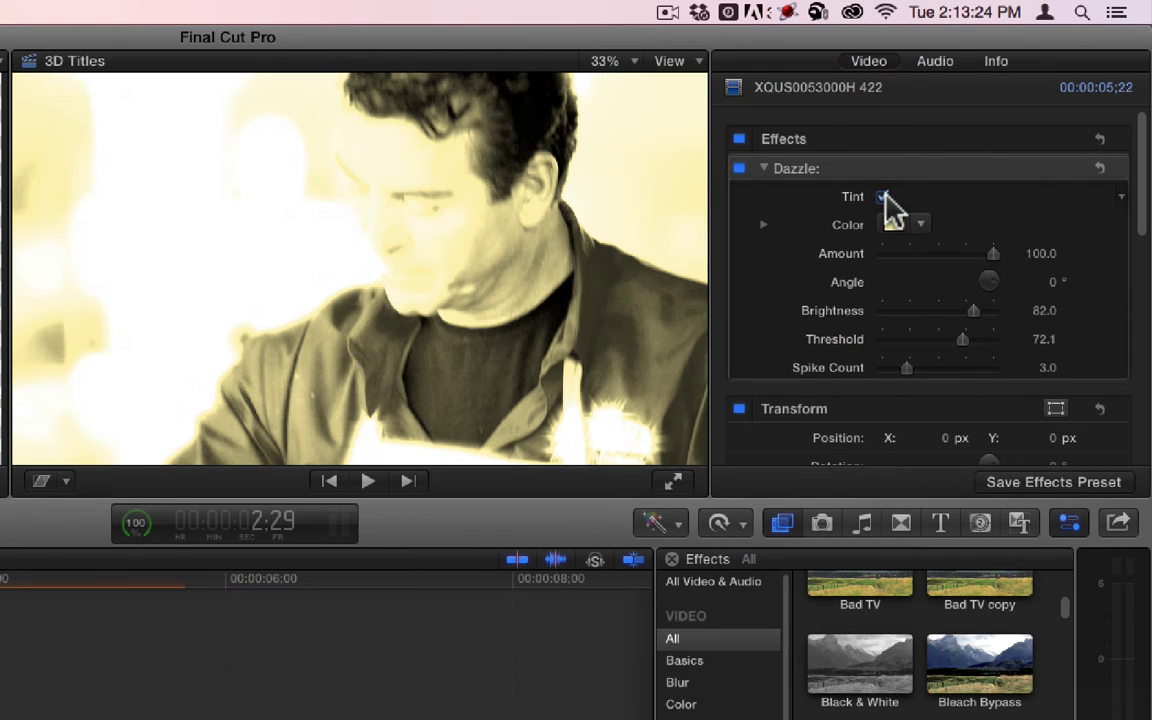
{"action": "left_click_drag", "start_coordinate": [990, 253], "coordinate": [938, 253]}
{"action": "left_click", "coordinate": [905, 228]}
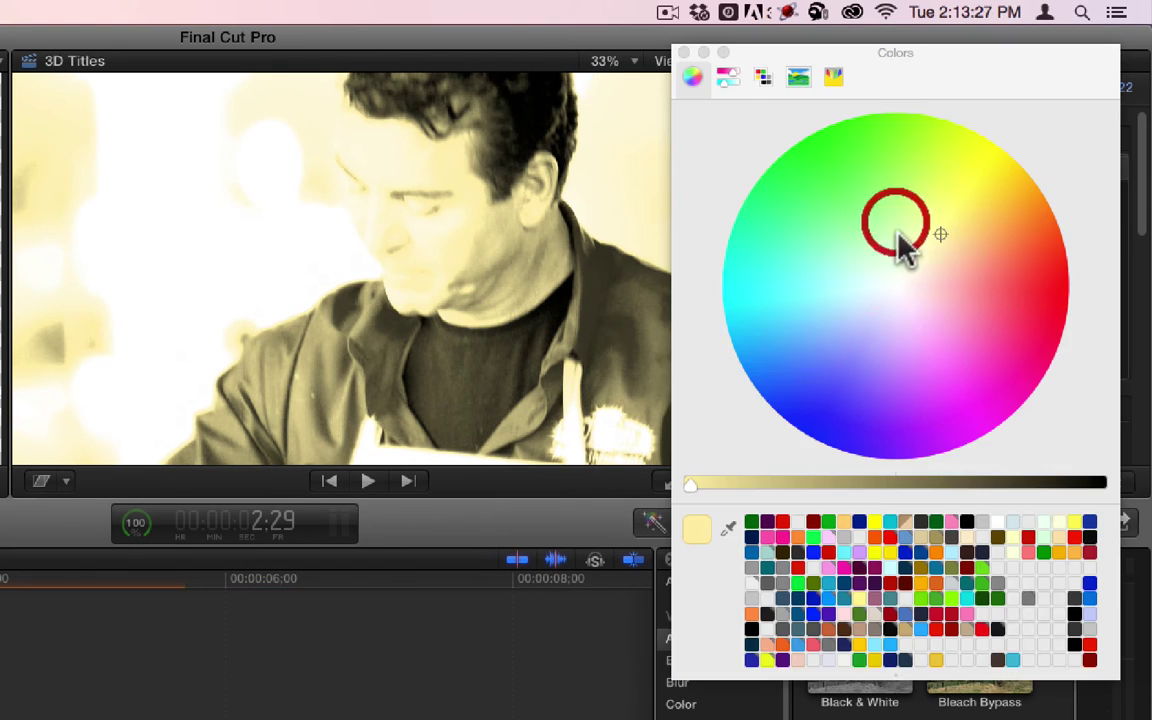
{"action": "left_click", "coordinate": [920, 628]}
{"action": "left_click", "coordinate": [684, 52]}
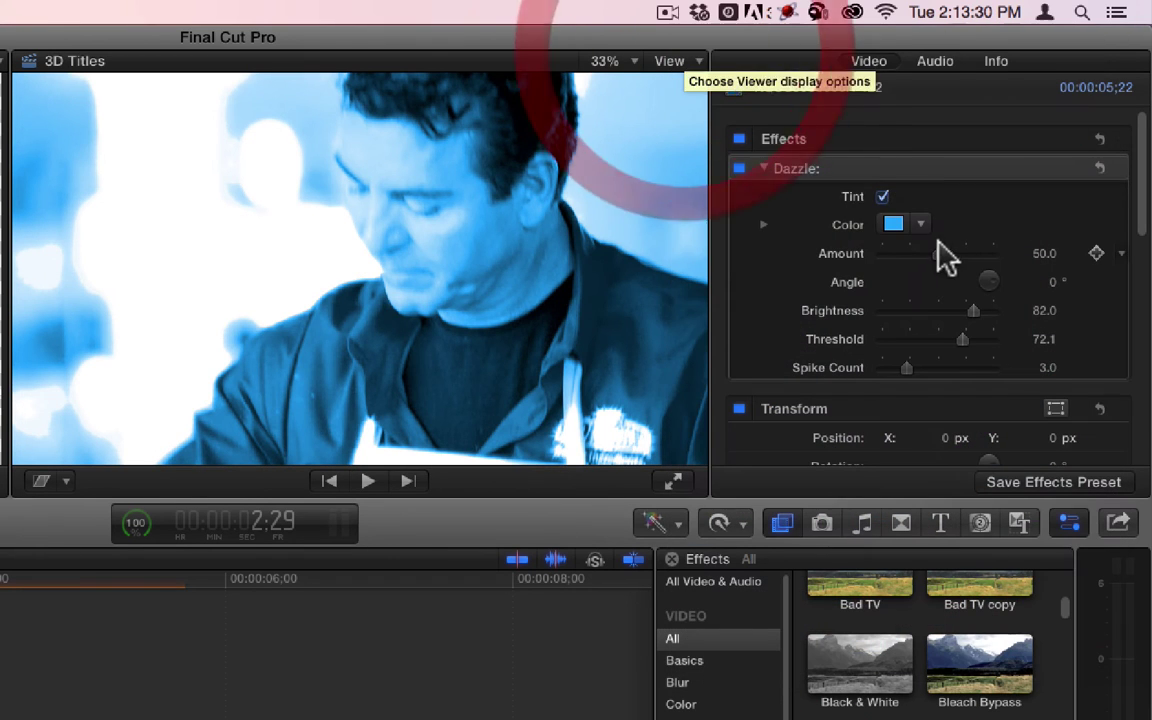
{"action": "left_click", "coordinate": [882, 197]}
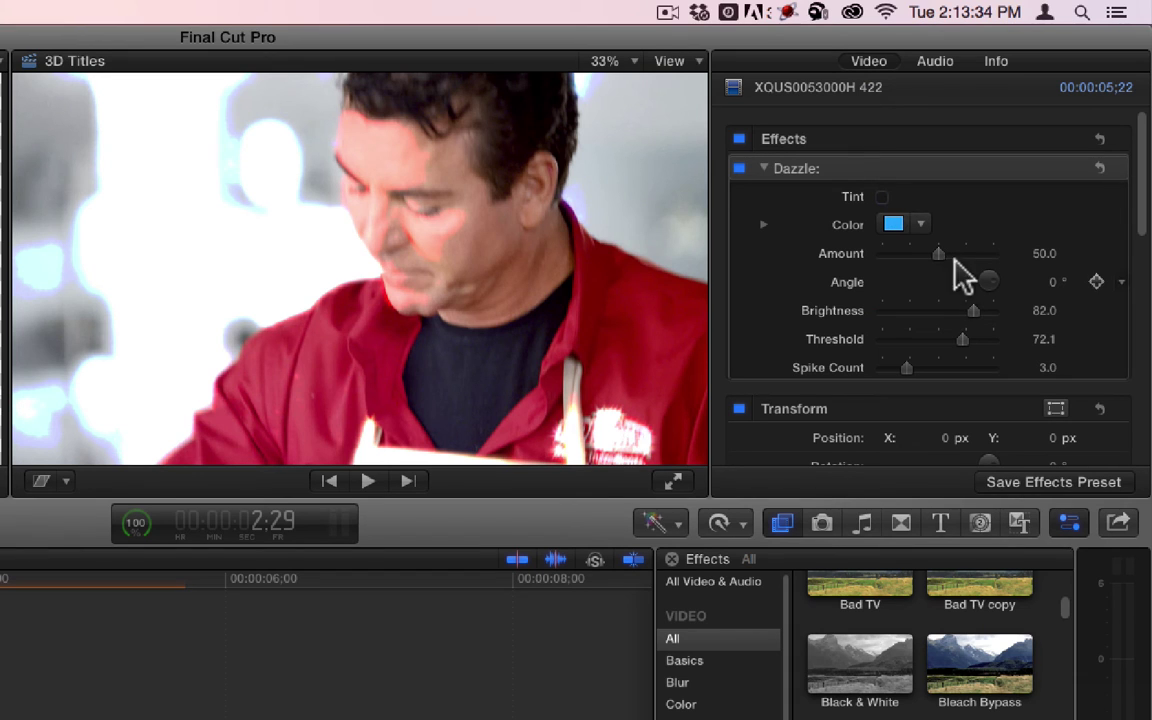
{"action": "left_click_drag", "start_coordinate": [935, 253], "coordinate": [960, 258]}
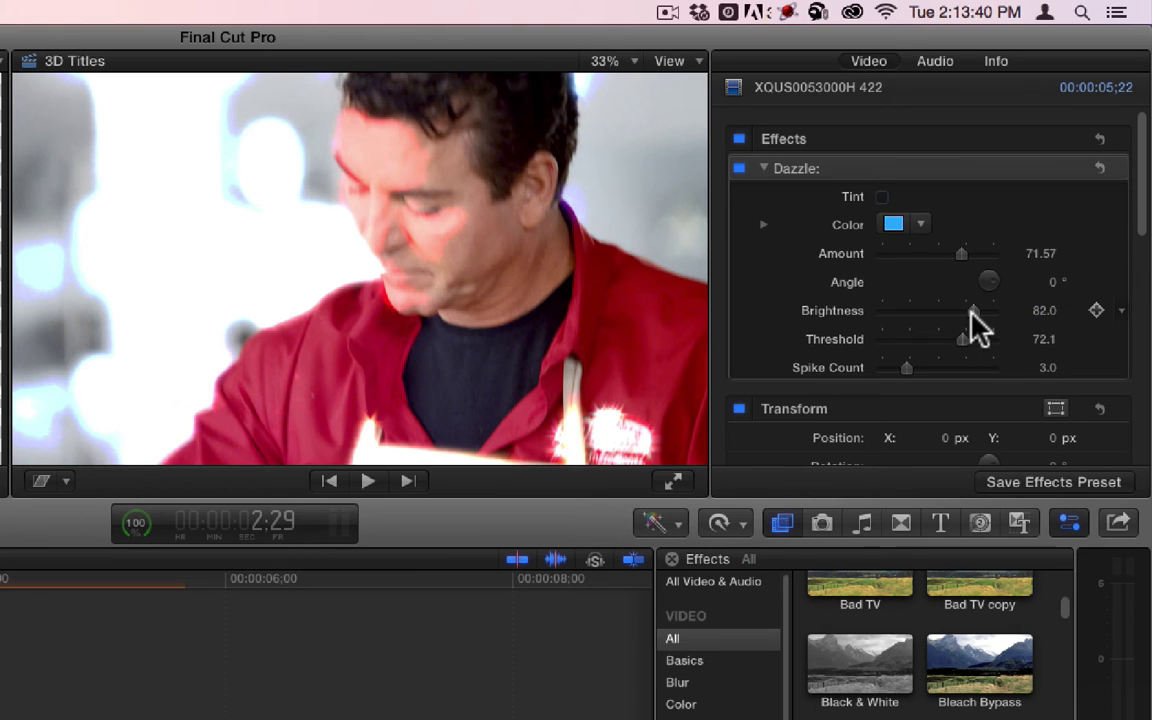
Experiment with Dazzle Brightness and Angle, reset Angle to 0, ending at Brightness 80 and Threshold 87.
{"action": "left_click_drag", "start_coordinate": [970, 310], "coordinate": [918, 276]}
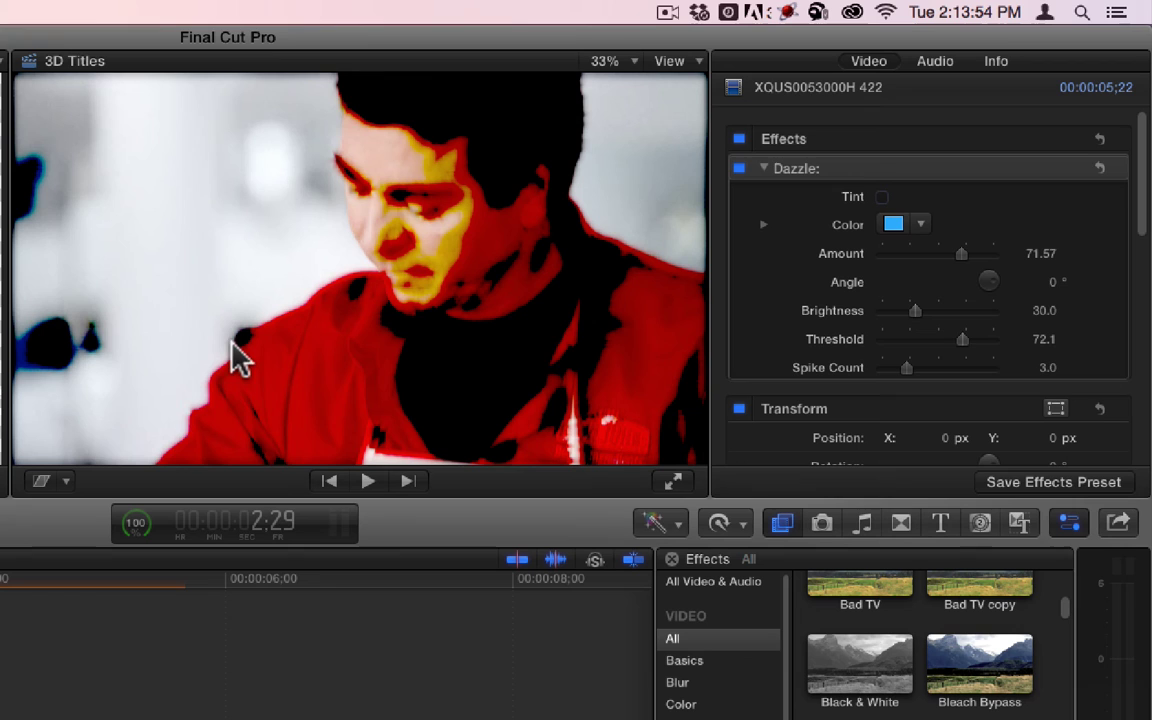
{"action": "left_click_drag", "start_coordinate": [1052, 283], "coordinate": [1040, 340]}
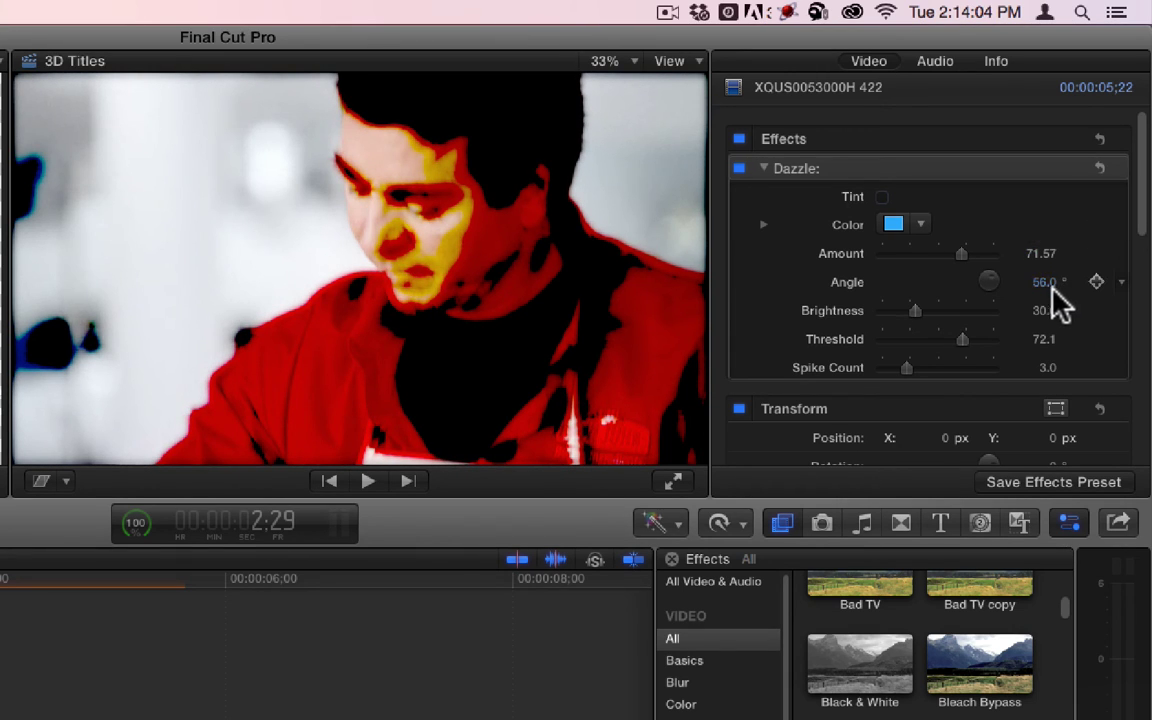
{"action": "left_click_drag", "start_coordinate": [1044, 281], "coordinate": [1041, 281]}
{"action": "type", "text": "0"}
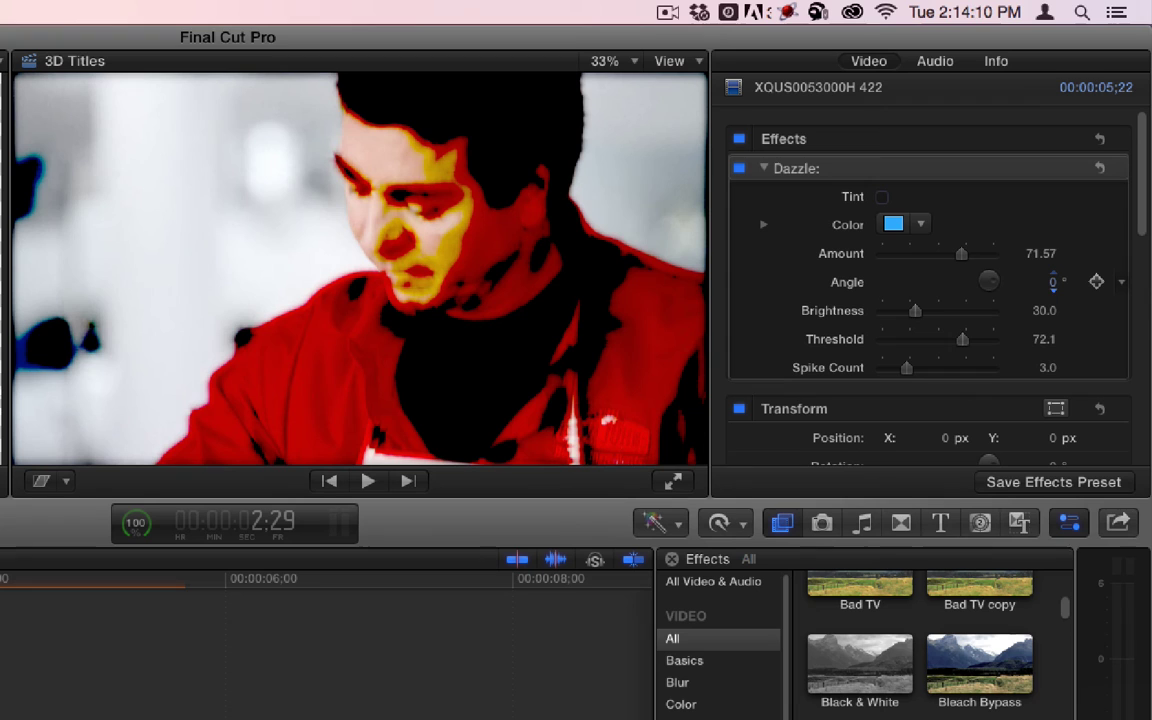
{"action": "key", "text": "Return"}
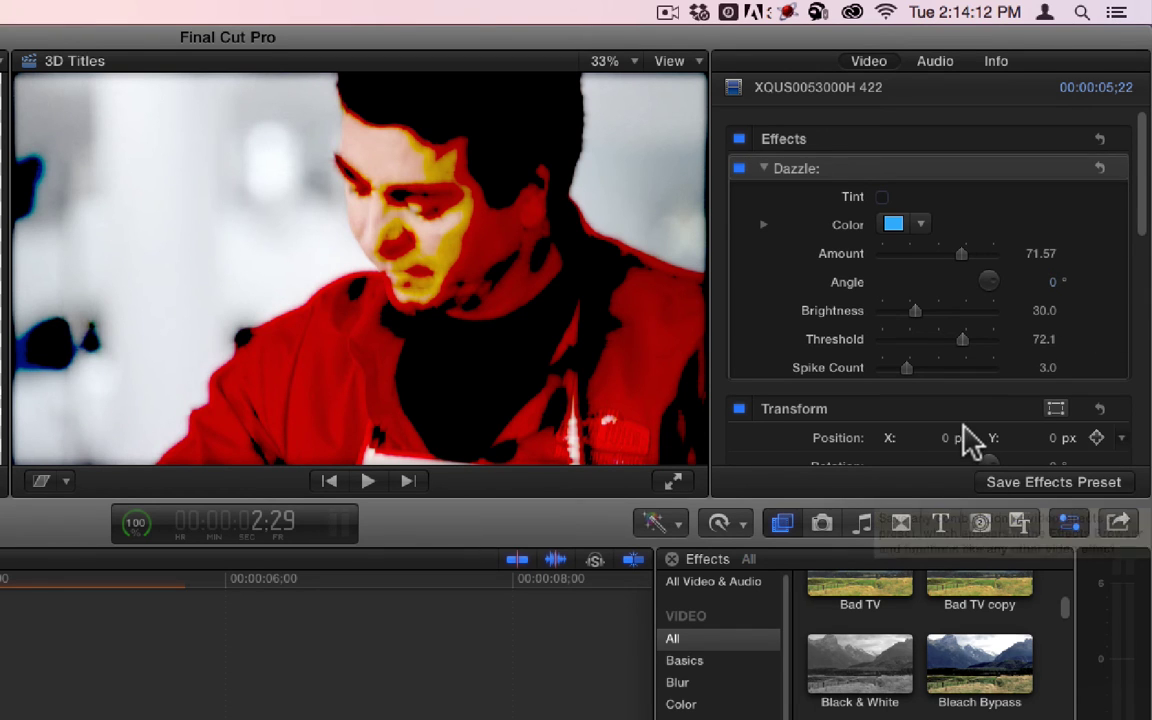
{"action": "mouse_move", "coordinate": [916, 310]}
{"action": "left_mouse_down"}
{"action": "mouse_move", "coordinate": [1027, 308]}
{"action": "mouse_move", "coordinate": [850, 312]}
{"action": "mouse_move", "coordinate": [976, 309]}
{"action": "mouse_move", "coordinate": [960, 338]}
{"action": "mouse_move", "coordinate": [993, 340]}
{"action": "mouse_move", "coordinate": [980, 340]}
{"action": "left_mouse_up"}
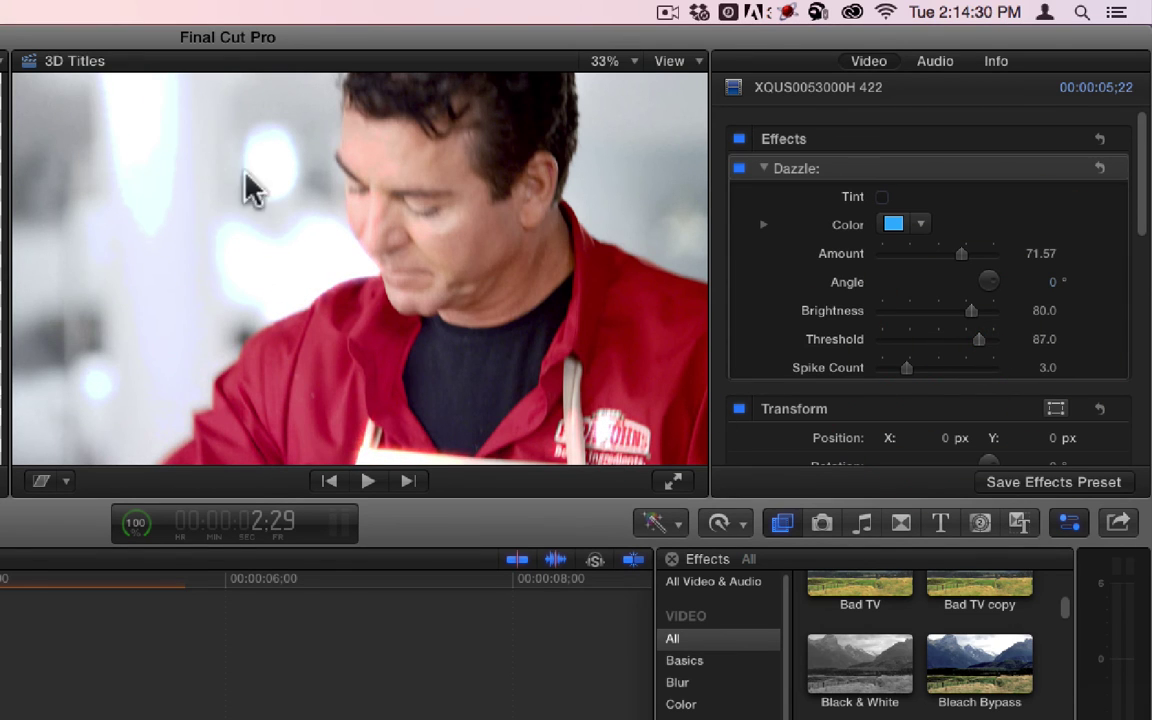
Tune Dazzle to Amount 84.31, Brightness 75.0, Threshold 83.0 and Spike Count 10.0.
{"action": "left_click_drag", "start_coordinate": [962, 253], "coordinate": [1040, 265]}
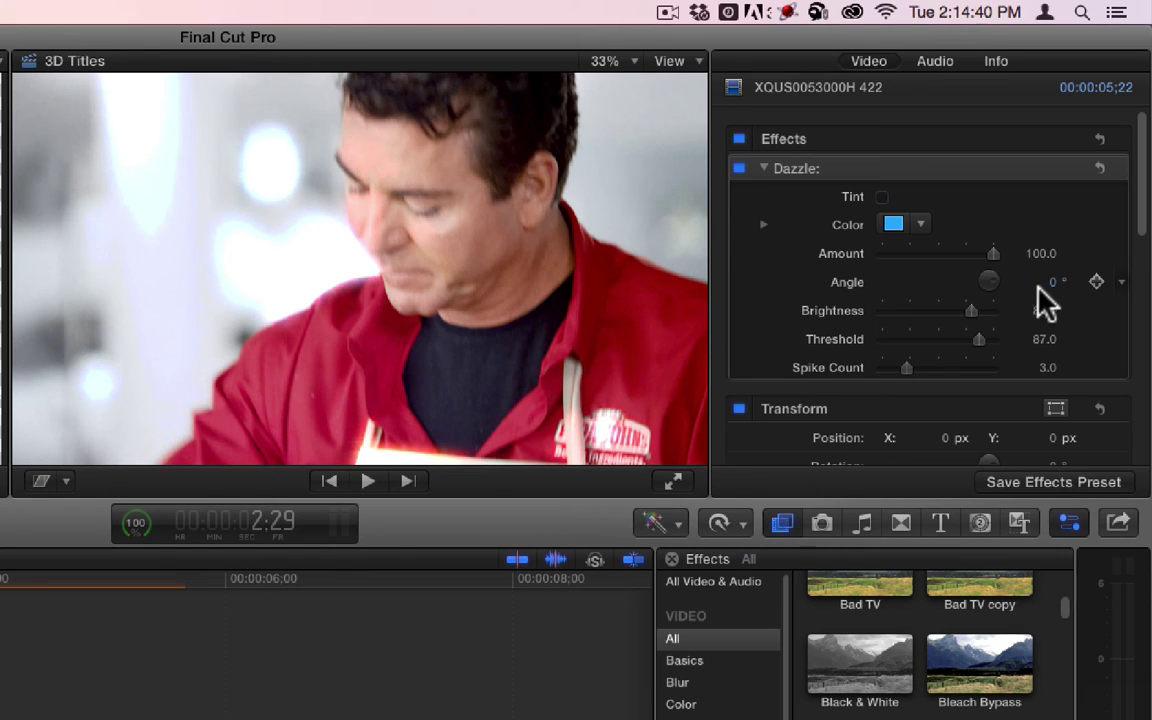
{"action": "left_click_drag", "start_coordinate": [983, 341], "coordinate": [918, 351]}
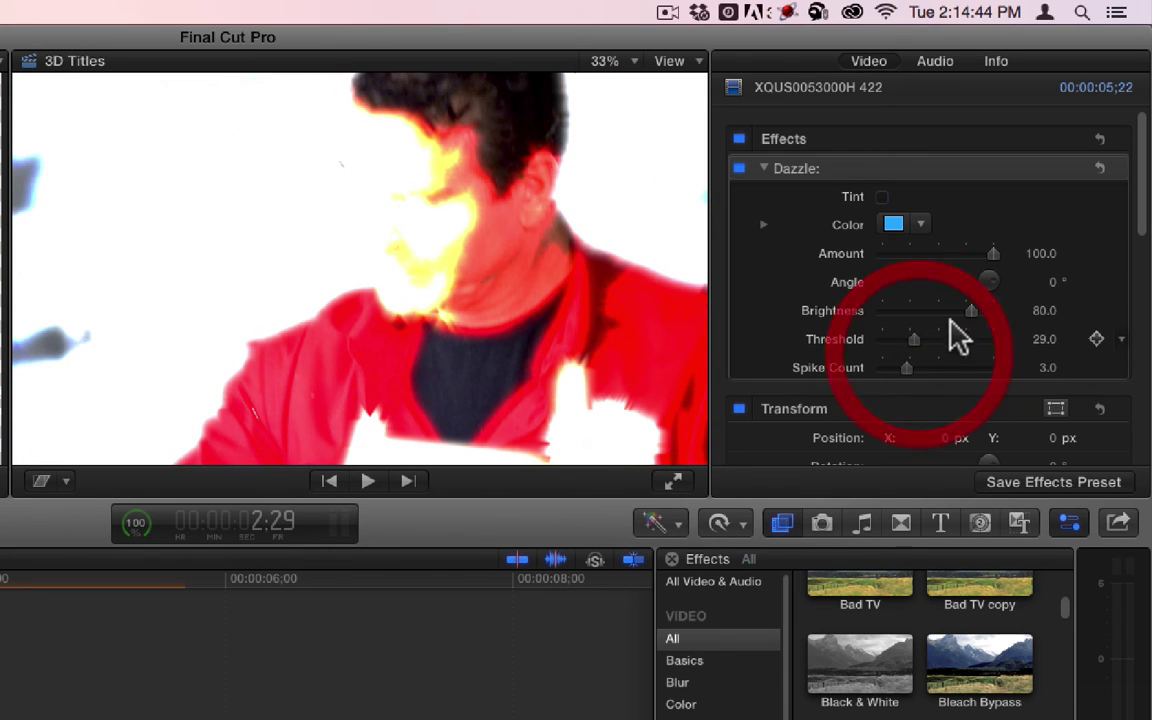
{"action": "left_click_drag", "start_coordinate": [990, 253], "coordinate": [886, 256]}
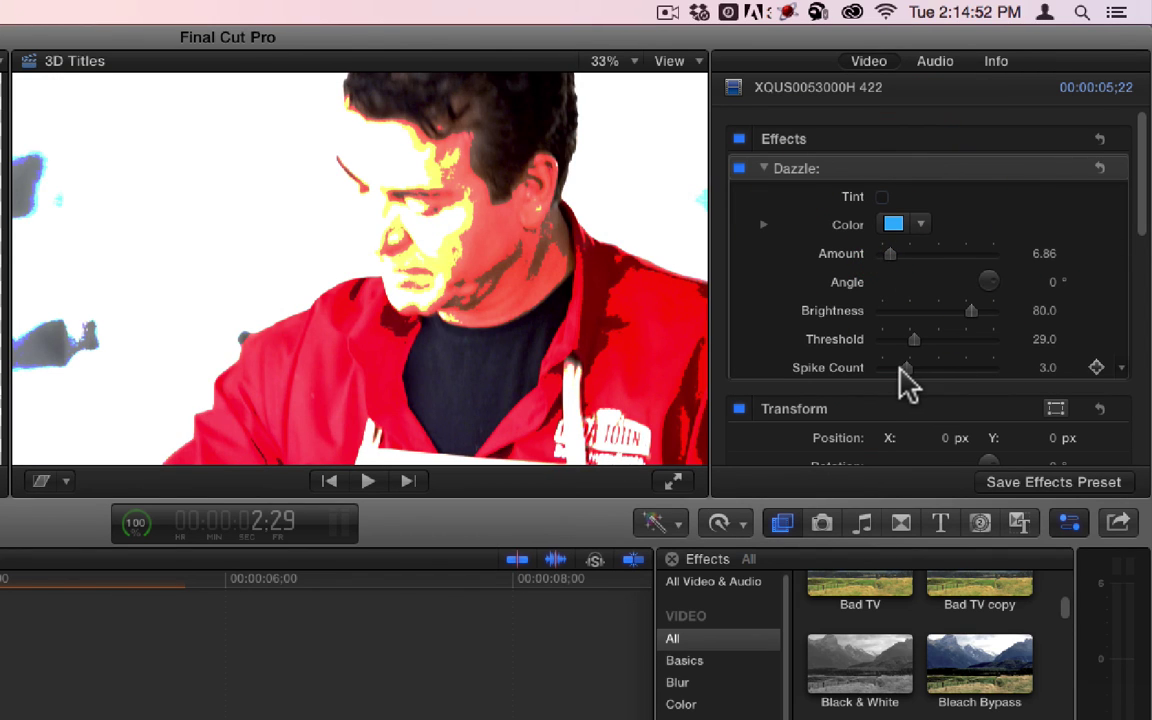
{"action": "left_click_drag", "start_coordinate": [898, 367], "coordinate": [1023, 369]}
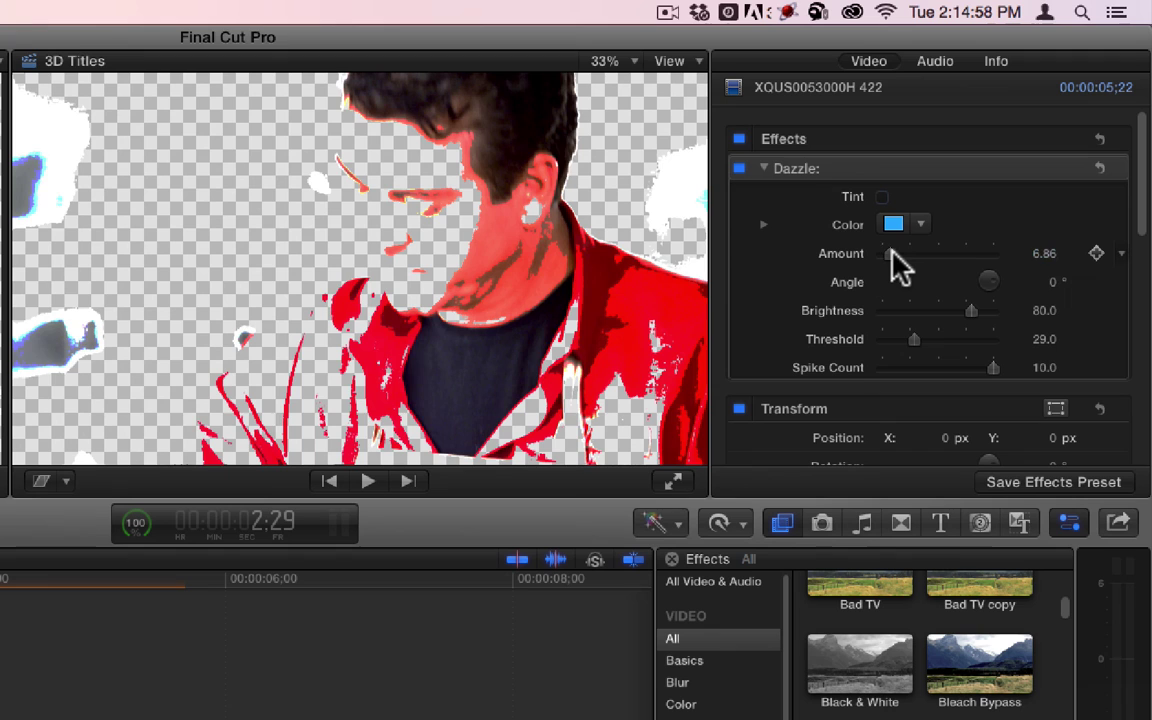
{"action": "left_click_drag", "start_coordinate": [892, 253], "coordinate": [979, 253]}
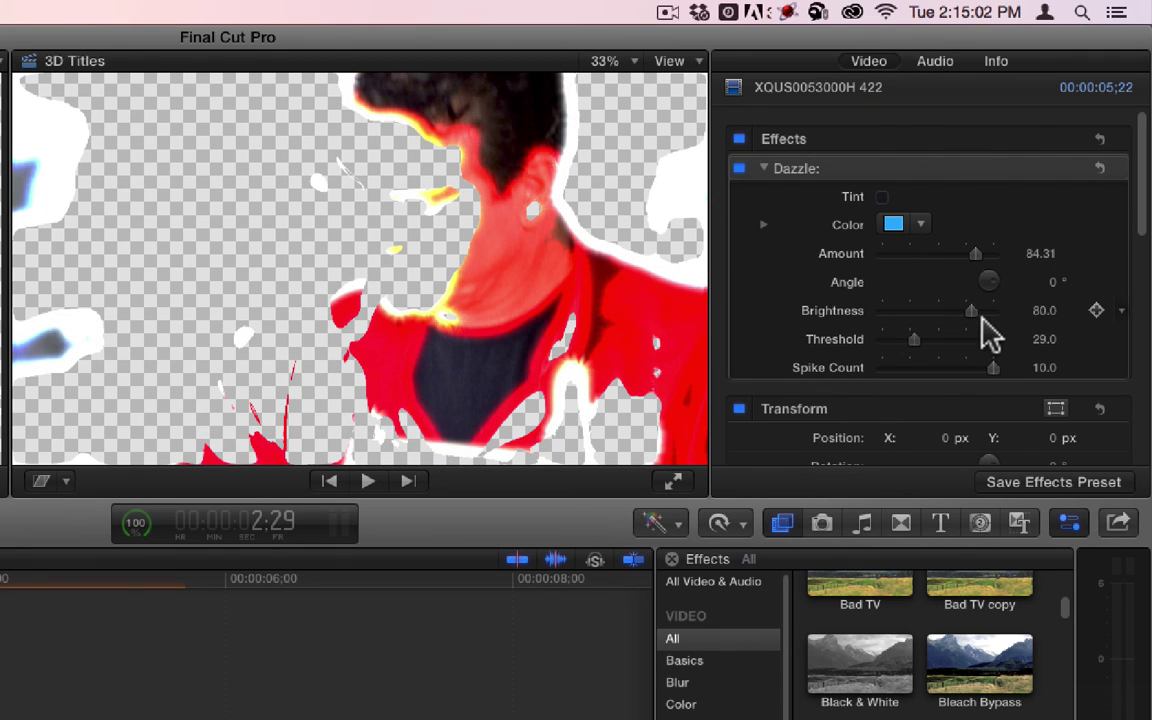
{"action": "mouse_move", "coordinate": [971, 310]}
{"action": "left_mouse_down"}
{"action": "mouse_move", "coordinate": [906, 310]}
{"action": "mouse_move", "coordinate": [966, 301]}
{"action": "left_mouse_up"}
{"action": "left_click_drag", "start_coordinate": [912, 337], "coordinate": [975, 325]}
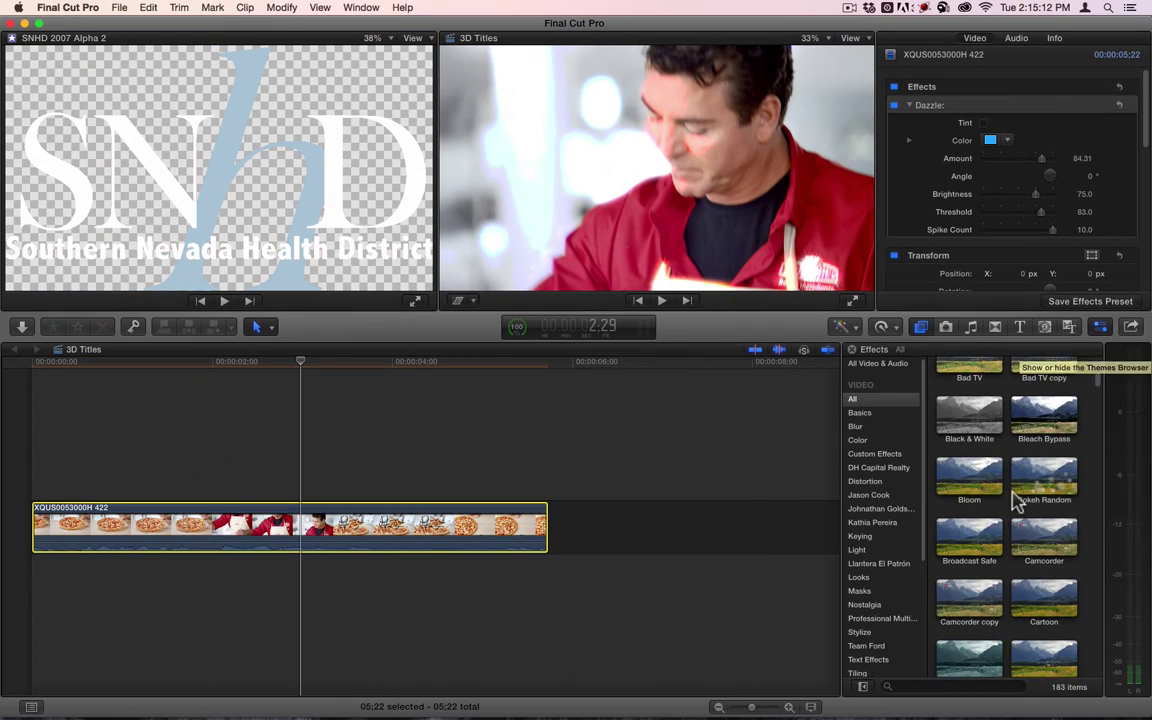
Delete the Dazzle effect from the clip, leaving only Transform and Crop settings.
{"action": "scroll", "coordinate": [1015, 505], "scroll_direction": "down", "scroll_amount": 5}
{"action": "scroll", "coordinate": [1015, 505], "scroll_direction": "down", "scroll_amount": 6}
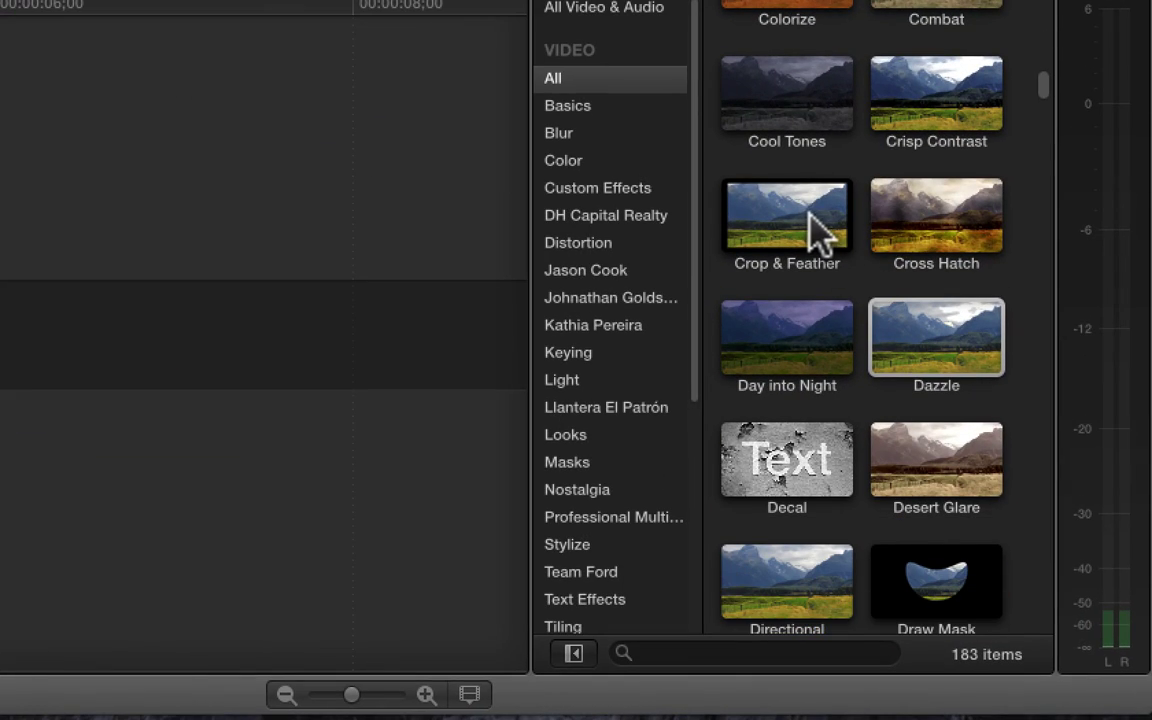
{"action": "double_click", "coordinate": [920, 350]}
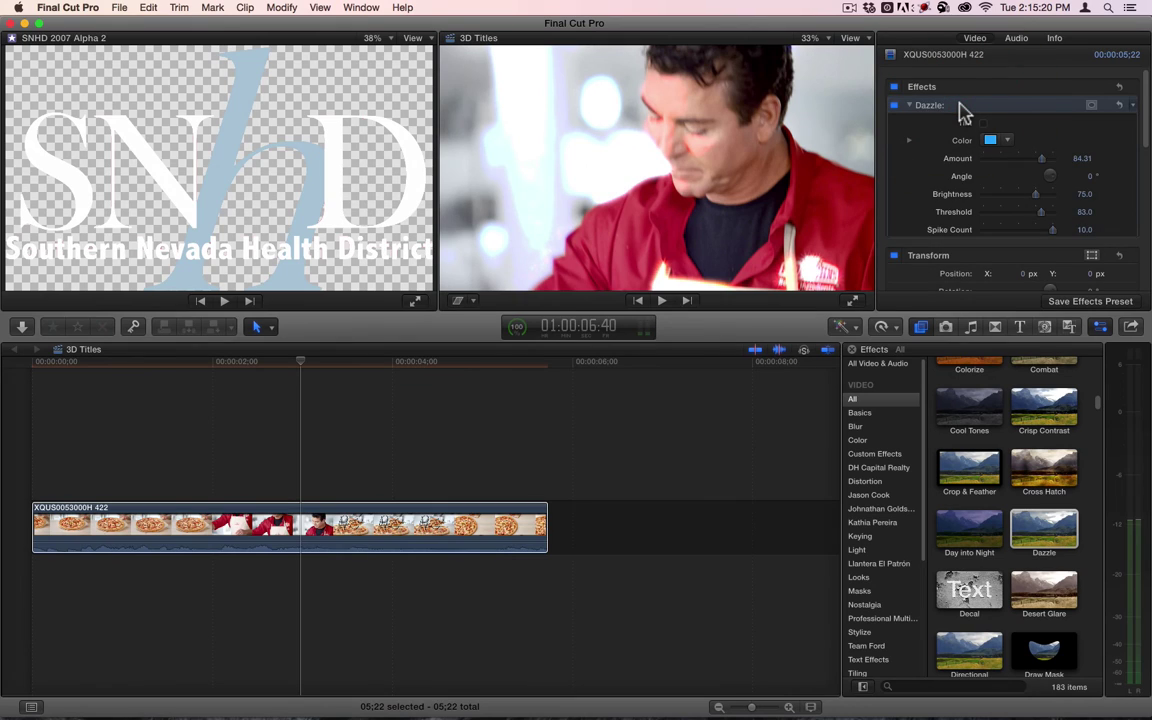
{"action": "key", "text": "Delete"}
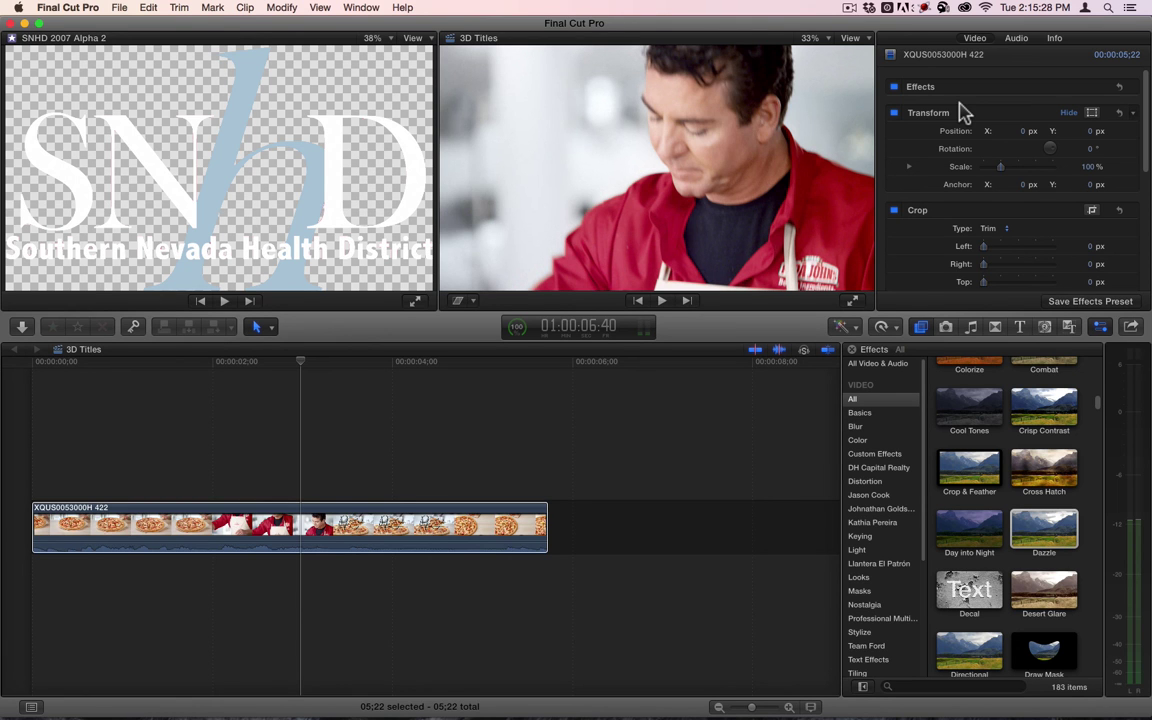
{"action": "scroll", "coordinate": [1011, 463], "scroll_direction": "down", "scroll_amount": 3}
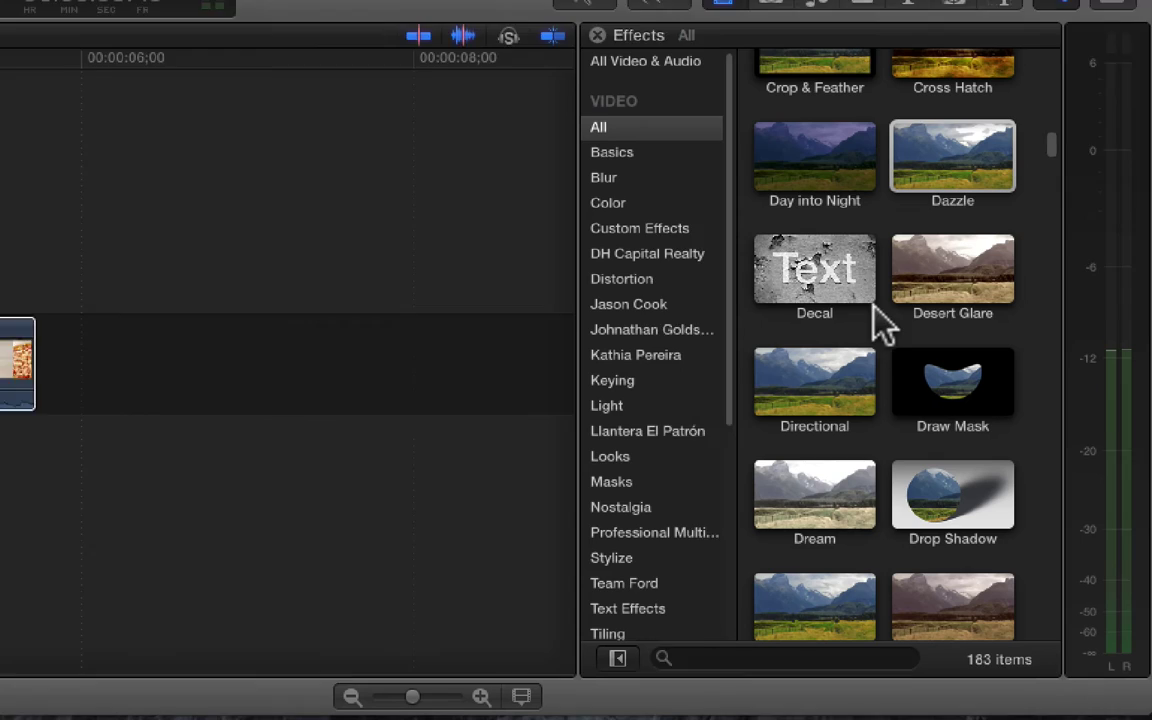